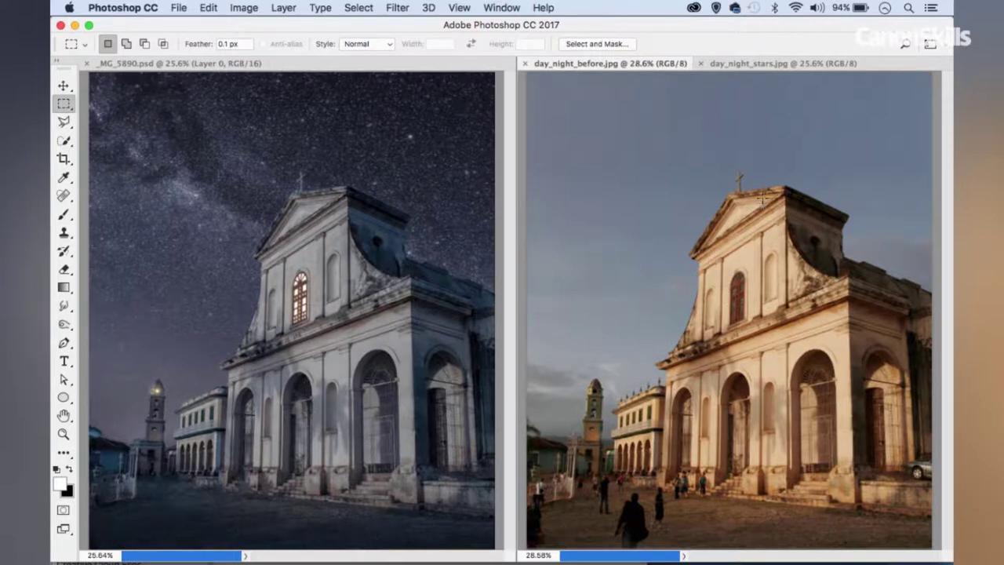
Close the finished _MG_5890.psd composite, keeping day_night_before.jpg and day_night_stars.jpg open
{"action": "left_click", "coordinate": [748, 66]}
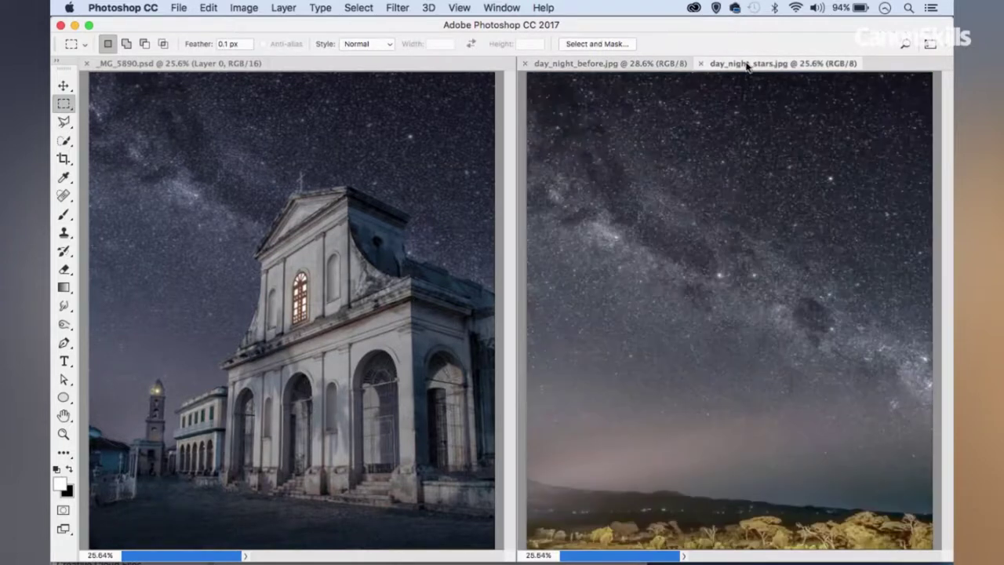
{"action": "left_click", "coordinate": [643, 64]}
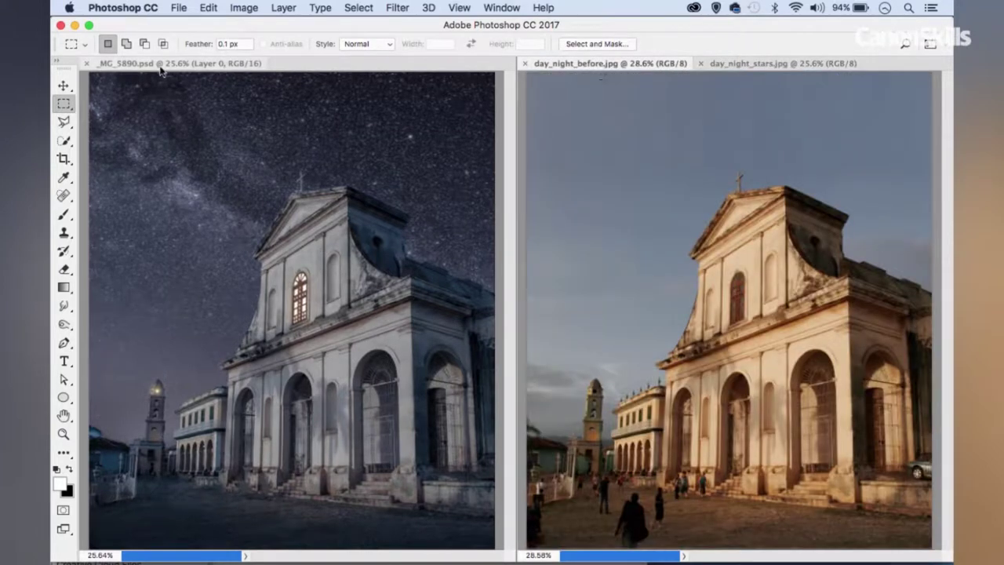
{"action": "left_click", "coordinate": [87, 63]}
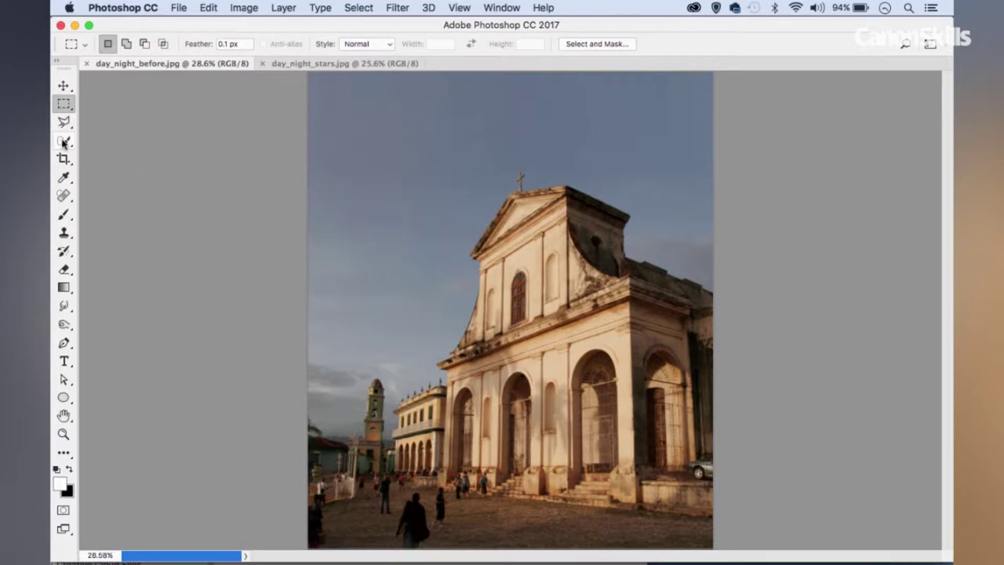
Paint a Quick Selection over the sky above the church
{"action": "left_click_drag", "start_coordinate": [62, 144], "coordinate": [121, 138]}
{"action": "left_click_drag", "start_coordinate": [419, 149], "coordinate": [385, 201]}
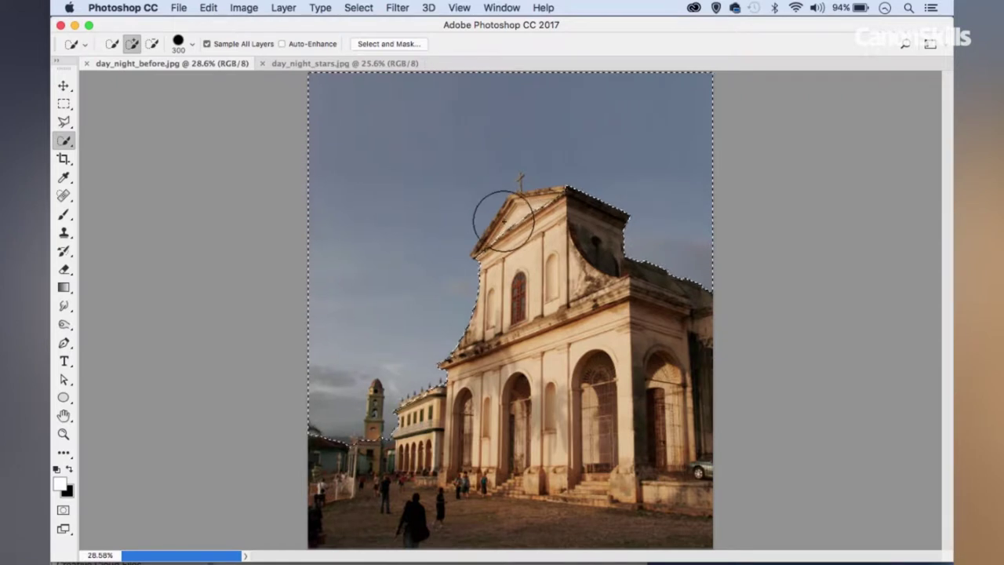
{"action": "scroll", "coordinate": [492, 227], "scroll_direction": "up", "scroll_amount": 5}
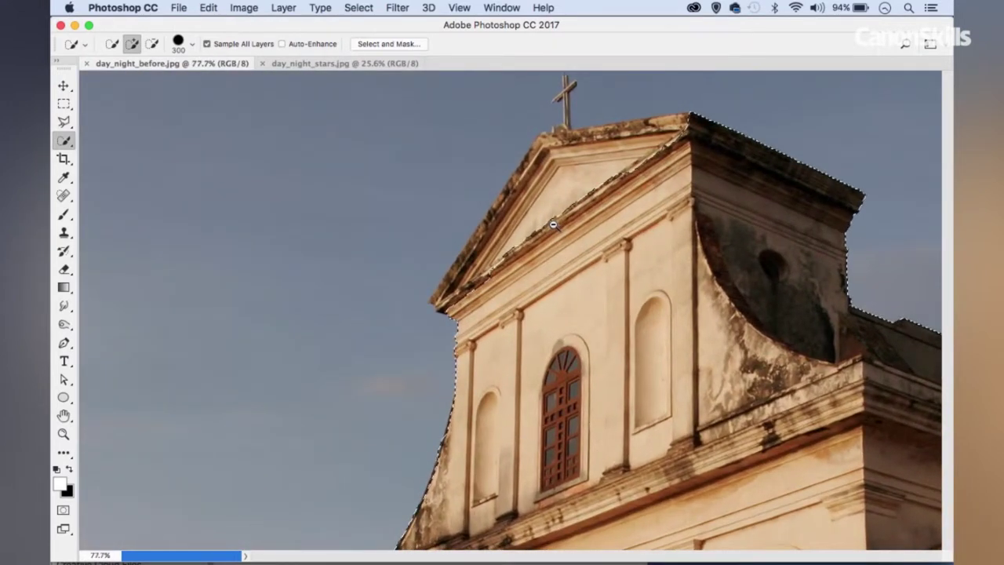
{"action": "scroll", "coordinate": [553, 226], "scroll_direction": "down", "scroll_amount": 4}
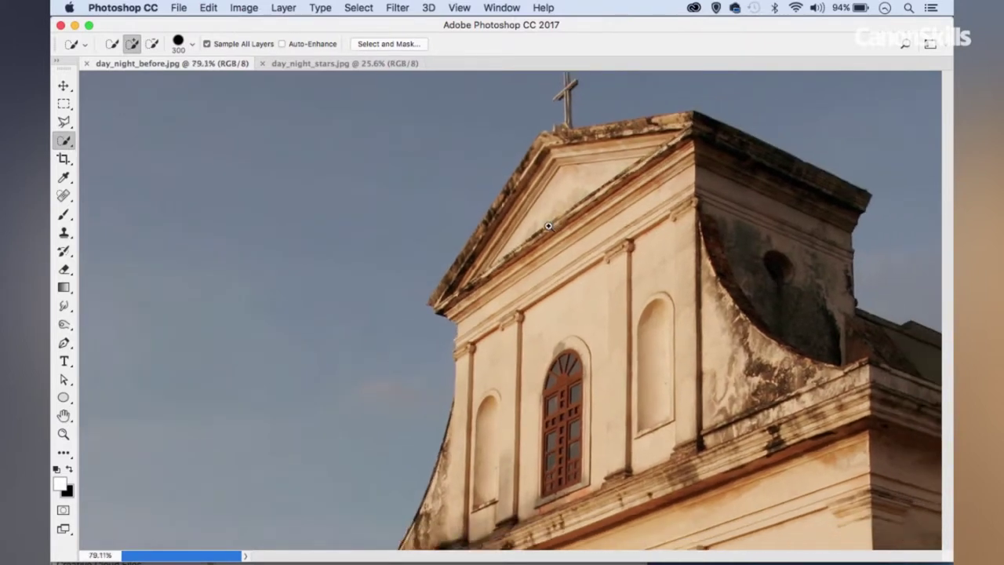
{"action": "scroll", "coordinate": [546, 226], "scroll_direction": "up", "scroll_amount": 3}
{"action": "scroll", "coordinate": [546, 227], "scroll_direction": "down", "scroll_amount": 2}
{"action": "scroll", "coordinate": [533, 228], "scroll_direction": "up", "scroll_amount": 1}
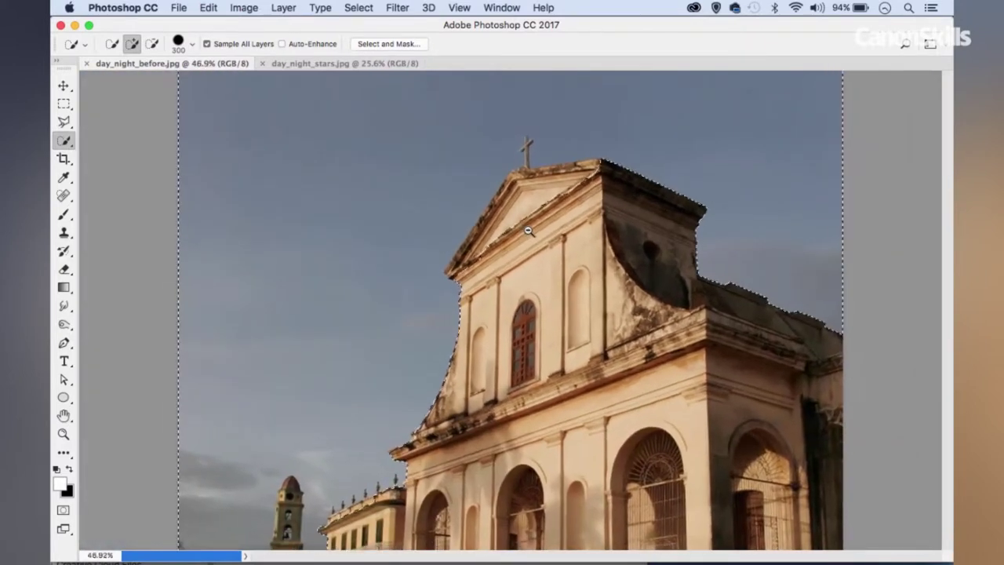
{"action": "scroll", "coordinate": [532, 229], "scroll_direction": "left", "scroll_amount": 1}
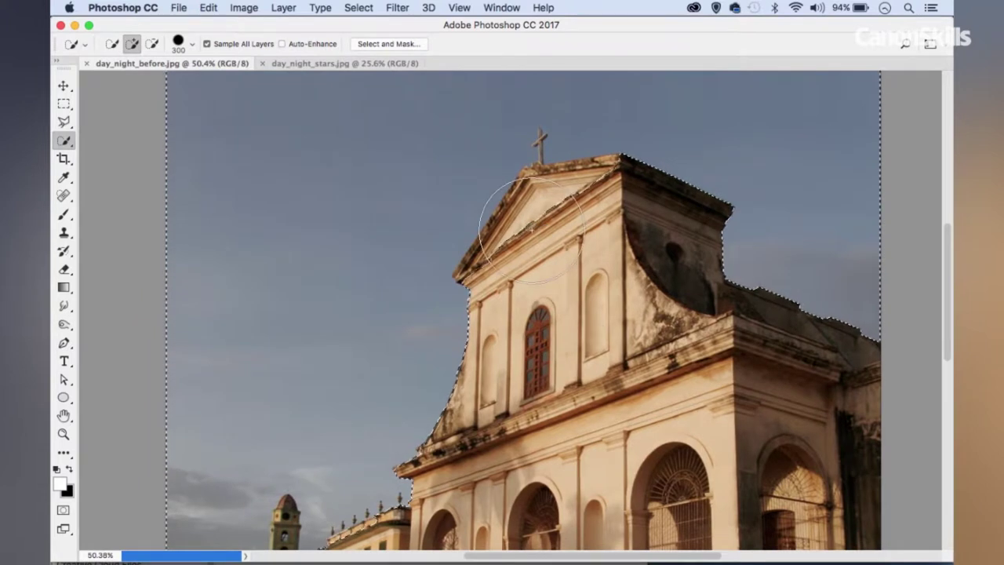
{"action": "key", "text": "bracketleft"}
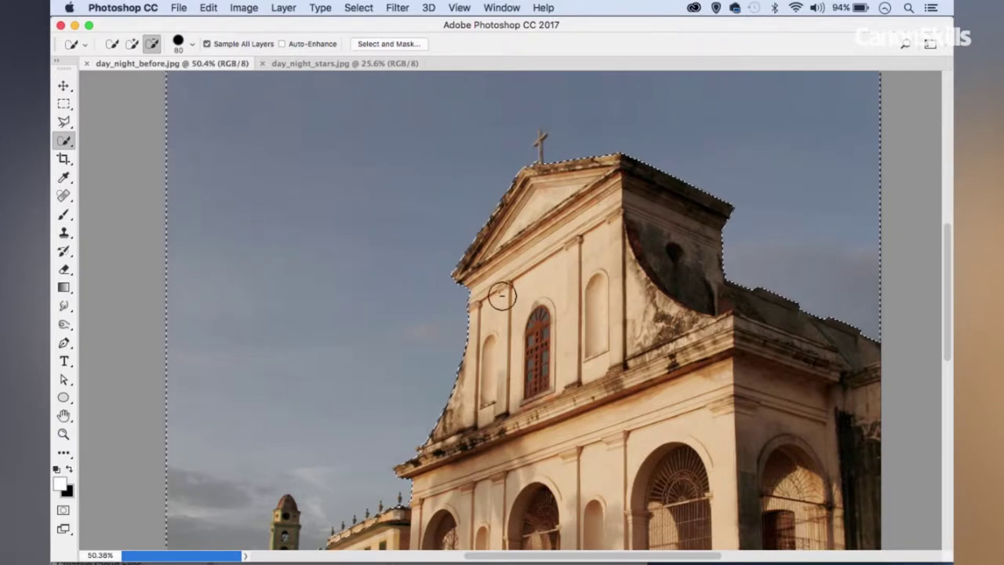
Refine the sky selection, subtracting building areas along the church and bell tower rooflines
{"action": "left_click_drag", "start_coordinate": [488, 306], "coordinate": [480, 295]}
{"action": "scroll", "coordinate": [479, 295], "scroll_direction": "down", "scroll_amount": 8}
{"action": "scroll", "coordinate": [479, 294], "scroll_direction": "left", "scroll_amount": 5}
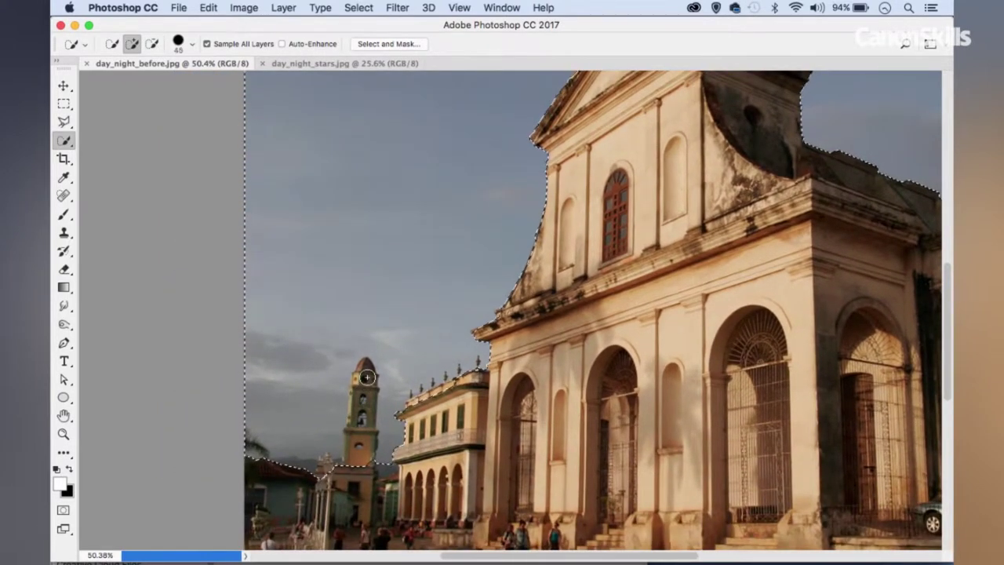
{"action": "key", "text": "alt"}
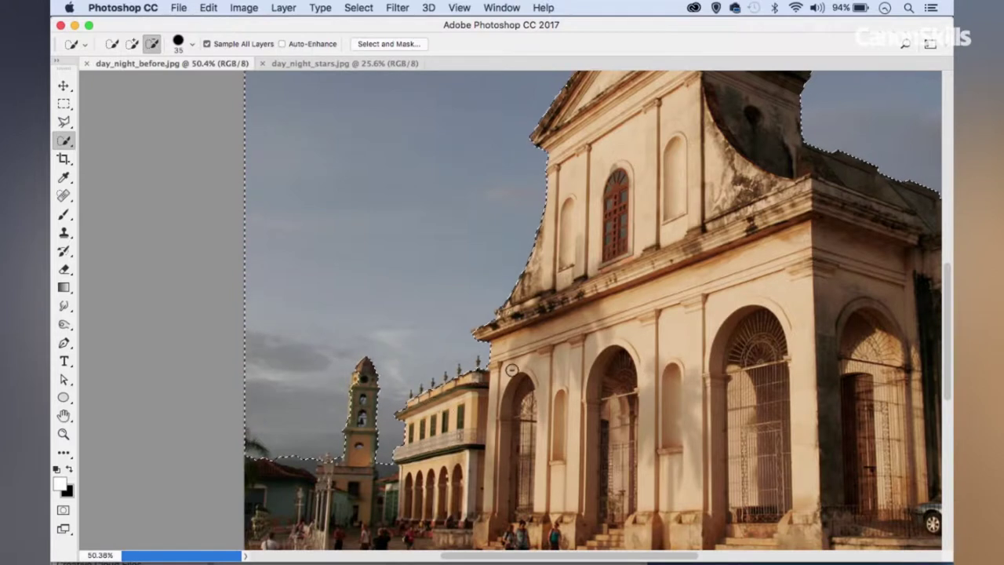
{"action": "key", "text": "alt"}
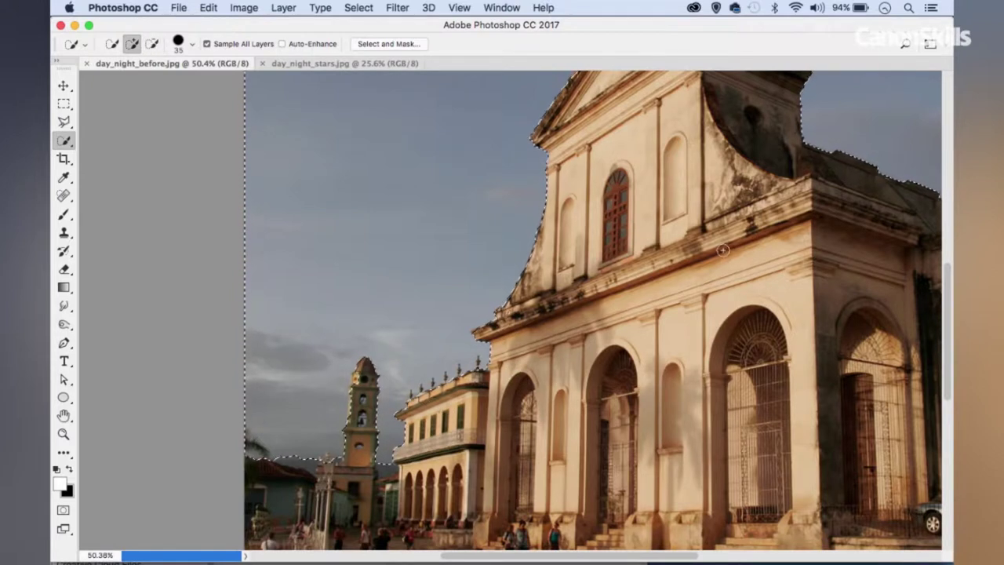
{"action": "key", "text": "space"}
{"action": "left_click_drag", "start_coordinate": [833, 227], "coordinate": [716, 352]}
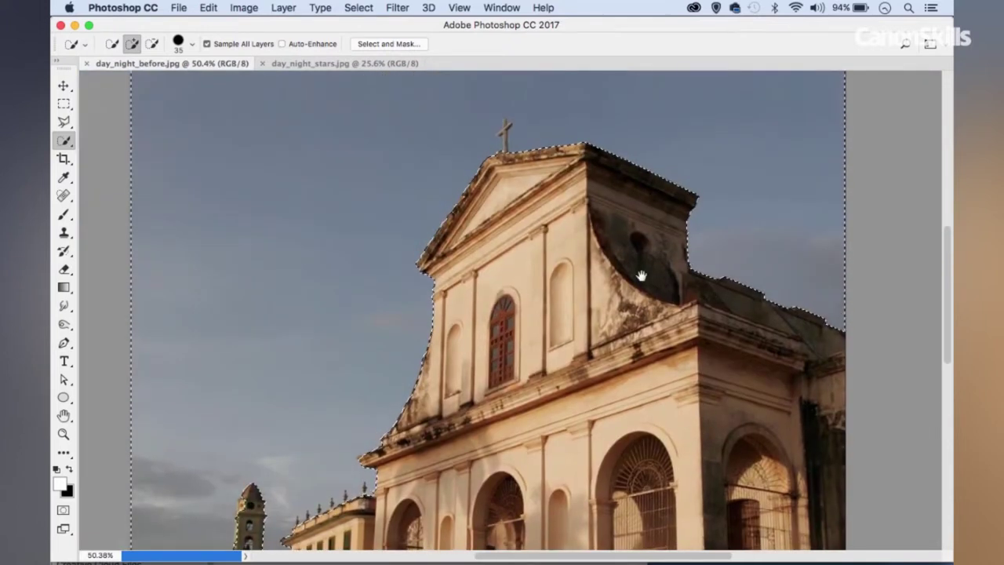
{"action": "left_click_drag", "start_coordinate": [657, 286], "coordinate": [680, 306]}
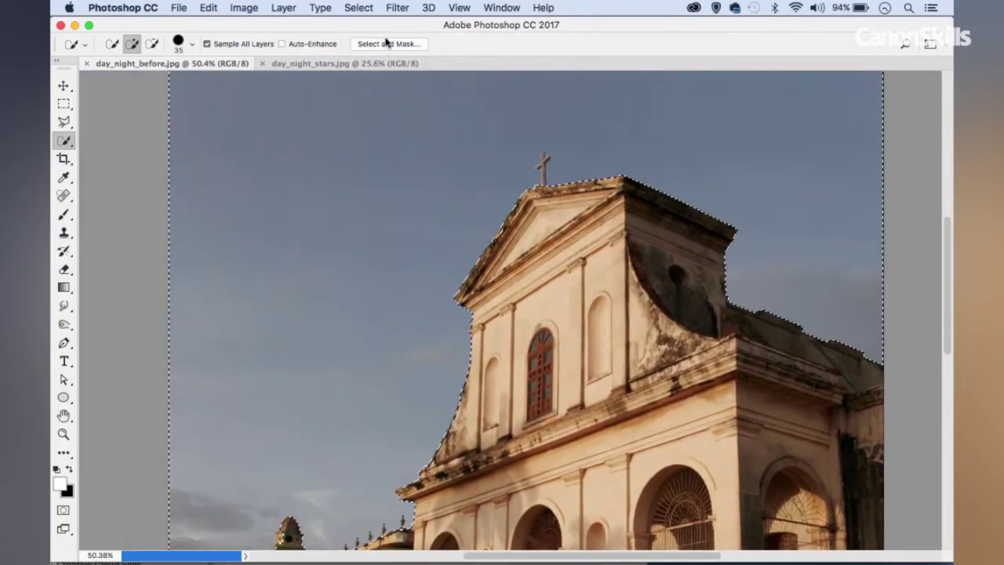
In Select and Mask, refine the selection edges around the cross and bell tower
{"action": "left_click", "coordinate": [416, 41]}
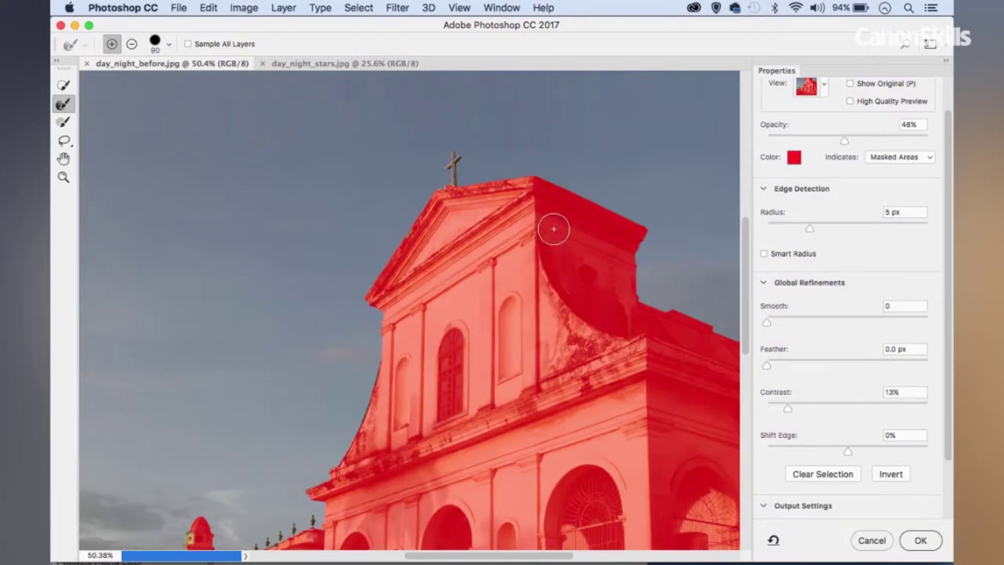
{"action": "left_click", "coordinate": [61, 106]}
{"action": "key", "text": "bracketleft"}
{"action": "key", "text": "bracketleft"}
{"action": "key", "text": "bracketleft"}
{"action": "key", "text": "bracketleft"}
{"action": "key", "text": "bracketleft"}
{"action": "key", "text": "bracketleft"}
{"action": "mouse_move", "coordinate": [457, 185]}
{"action": "left_mouse_down"}
{"action": "mouse_move", "coordinate": [453, 154]}
{"action": "mouse_move", "coordinate": [452, 180]}
{"action": "left_mouse_up"}
{"action": "left_click_drag", "start_coordinate": [354, 387], "coordinate": [471, 271]}
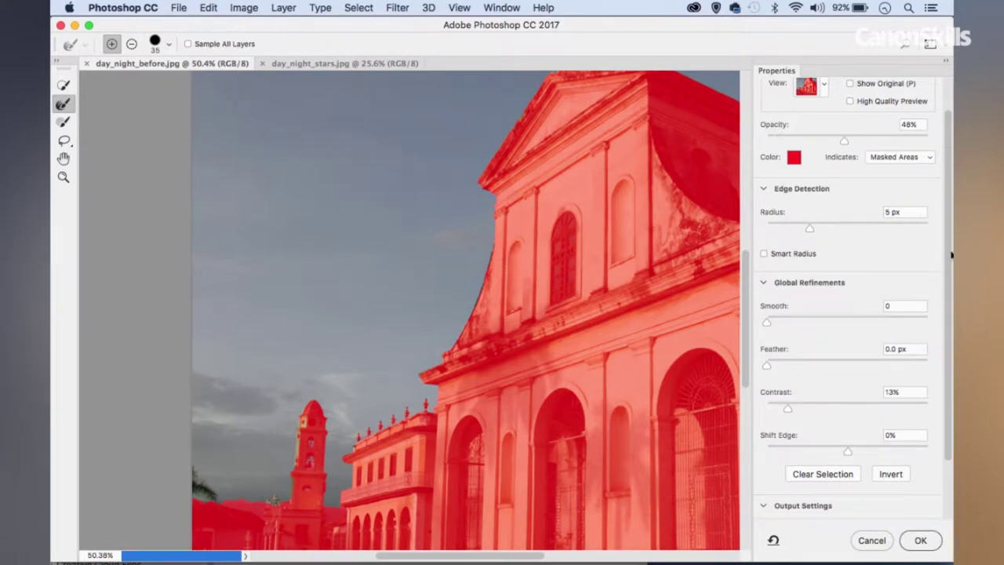
{"action": "scroll", "coordinate": [948, 254], "scroll_direction": "down", "scroll_amount": 2}
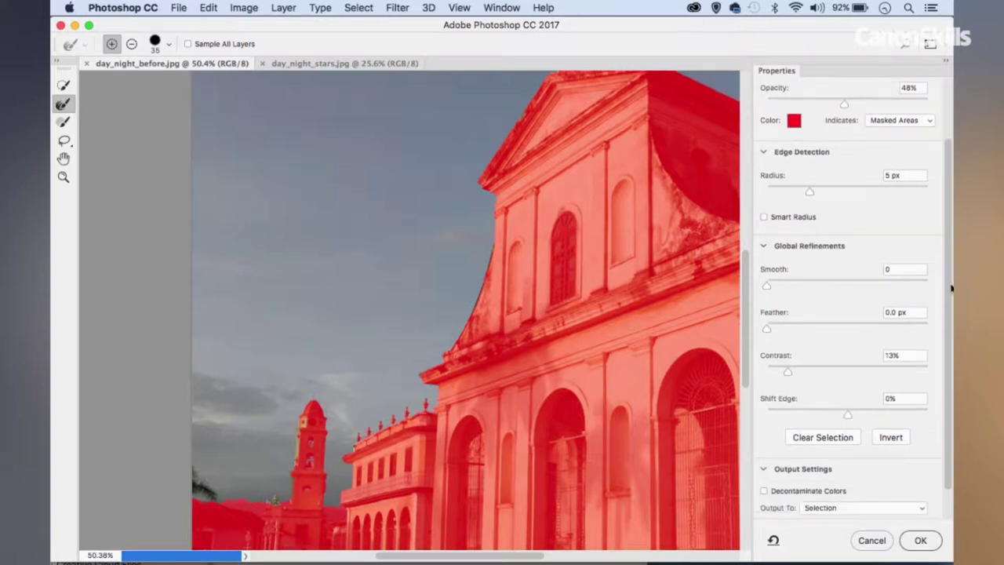
Invert the selection and output it as a layer mask hiding the sky
{"action": "left_click", "coordinate": [892, 439]}
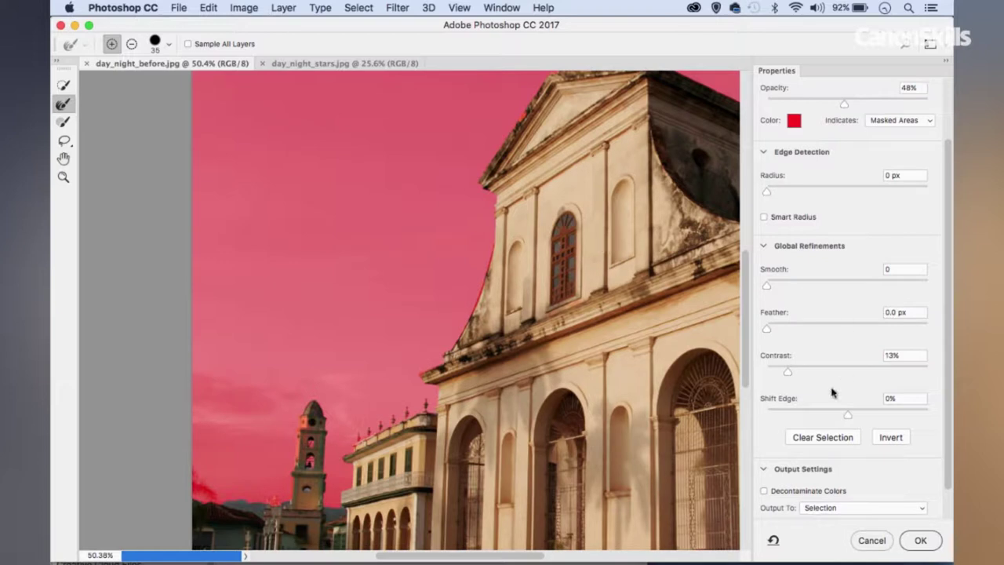
{"action": "scroll", "coordinate": [832, 396], "scroll_direction": "down", "scroll_amount": 2}
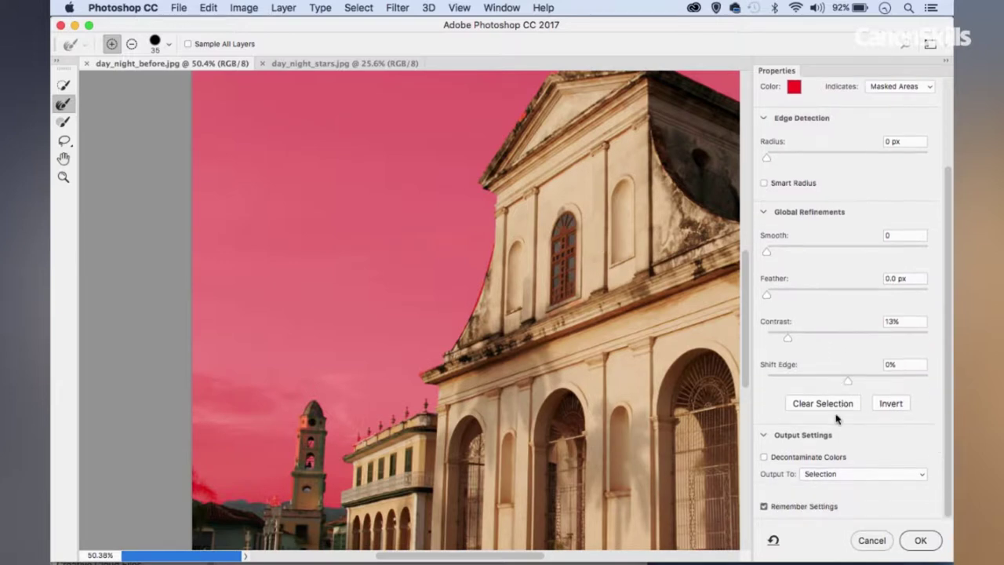
{"action": "left_click", "coordinate": [825, 473]}
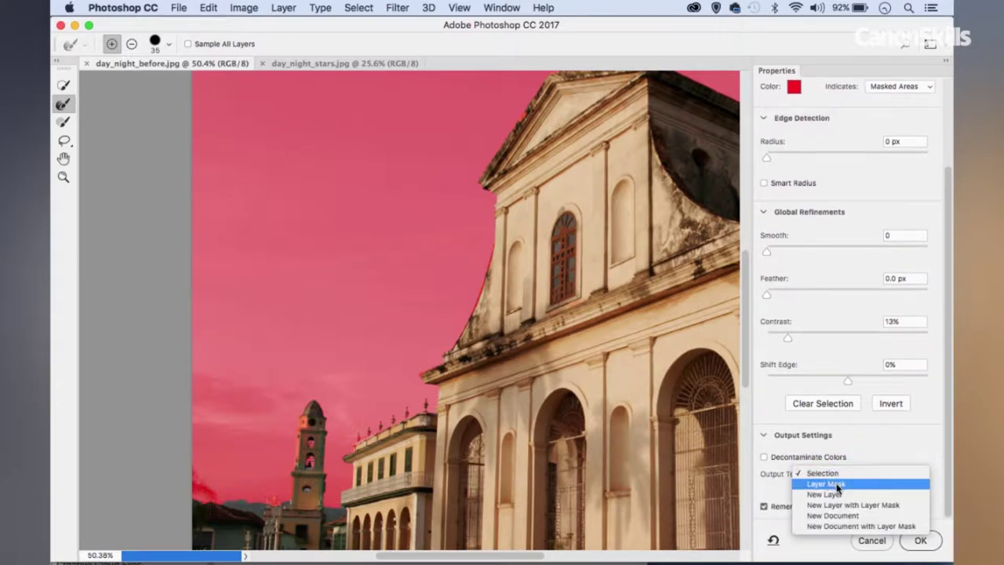
{"action": "left_click", "coordinate": [837, 487]}
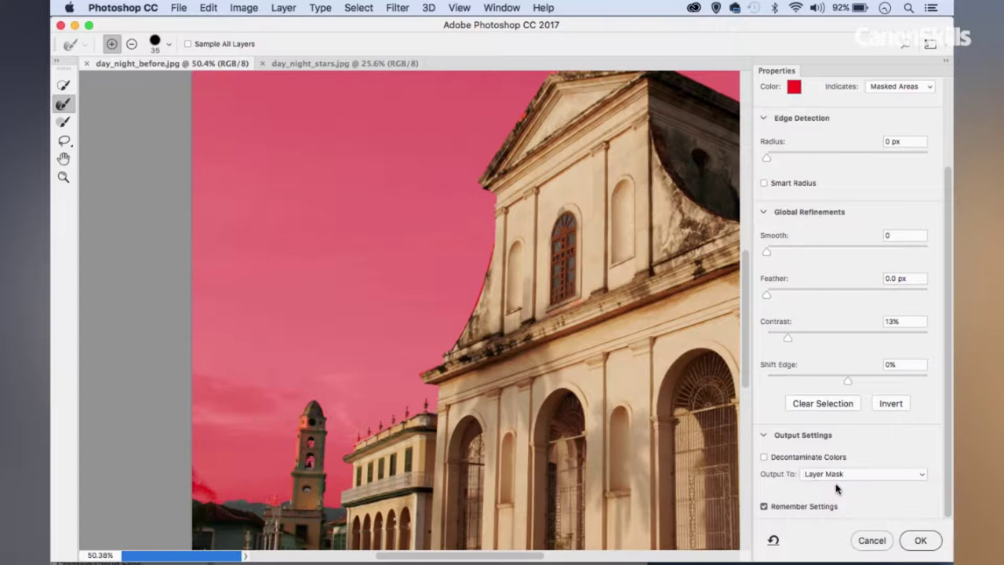
{"action": "left_click", "coordinate": [919, 541]}
Fit the image on screen and show the Layers panel beside it
{"action": "key", "text": "super+0"}
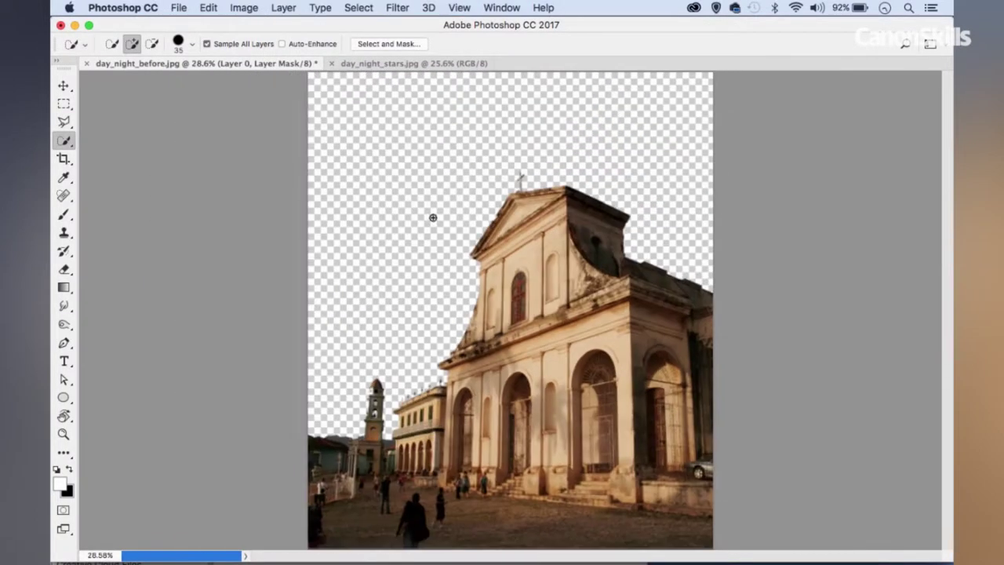
{"action": "left_click", "coordinate": [510, 10]}
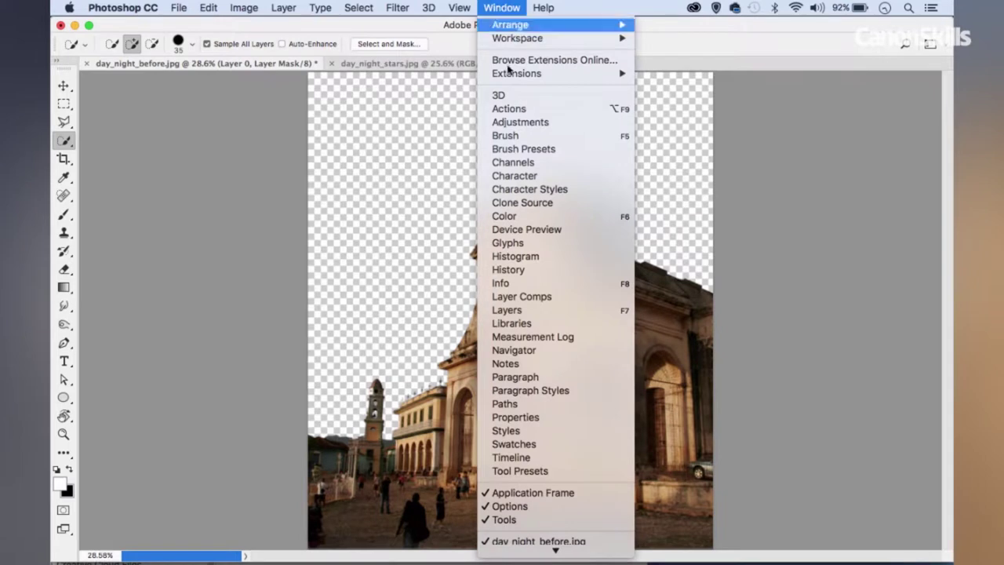
{"action": "left_click", "coordinate": [515, 311]}
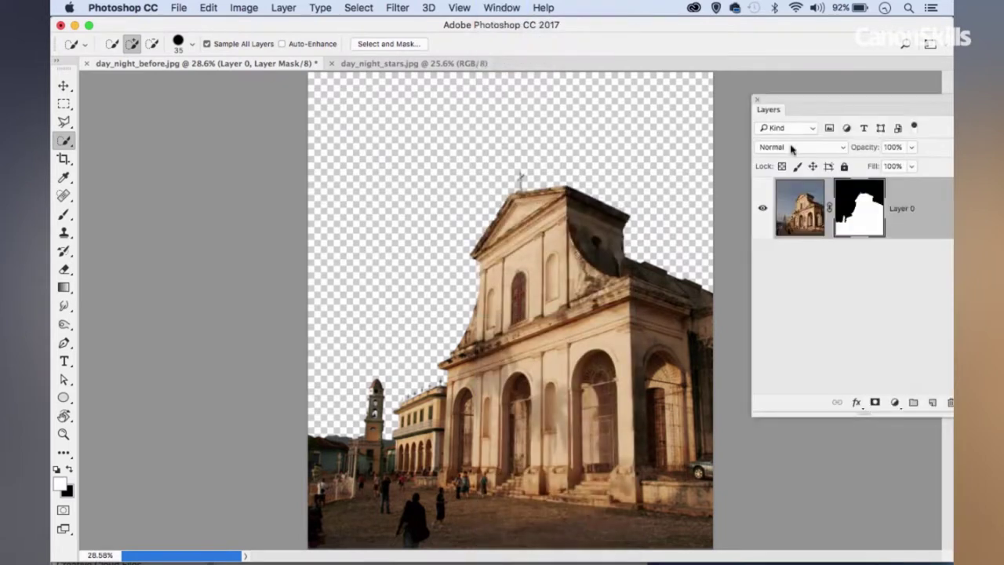
{"action": "left_click_drag", "start_coordinate": [770, 109], "coordinate": [725, 114]}
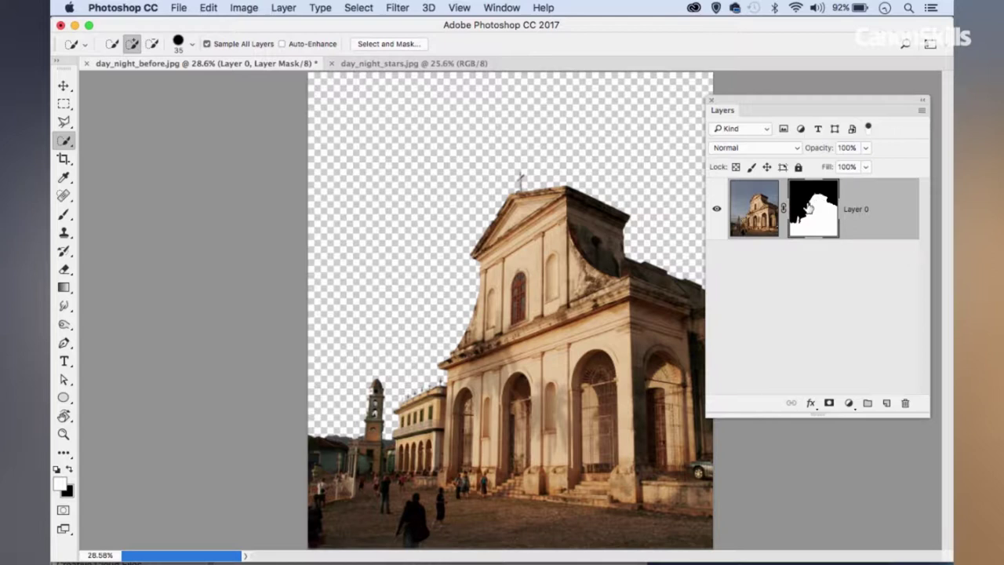
{"action": "scroll", "coordinate": [398, 414], "scroll_direction": "up", "scroll_amount": 10}
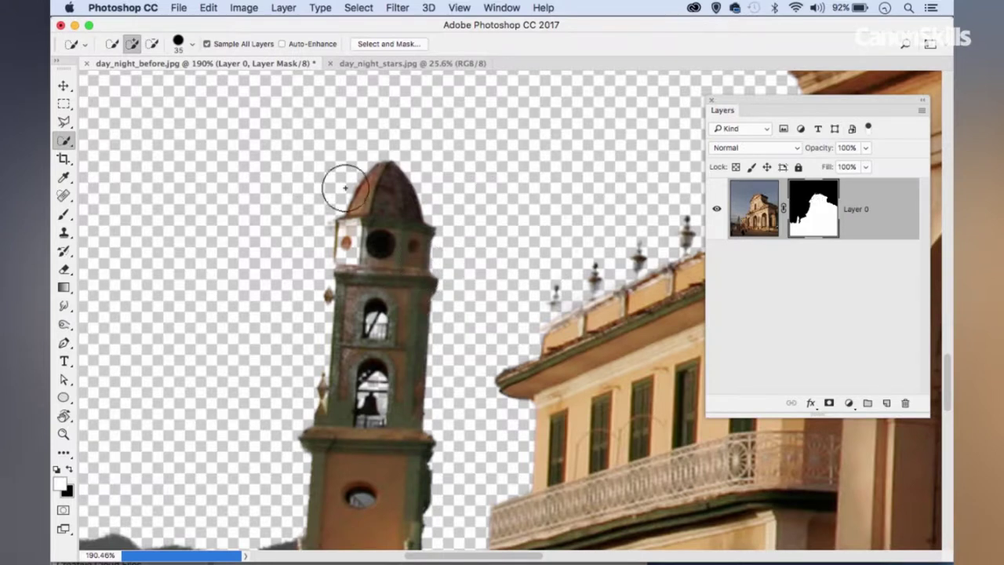
Paint the bell tower edges back into the layer mask with a 15–30 brush
{"action": "left_click", "coordinate": [64, 215]}
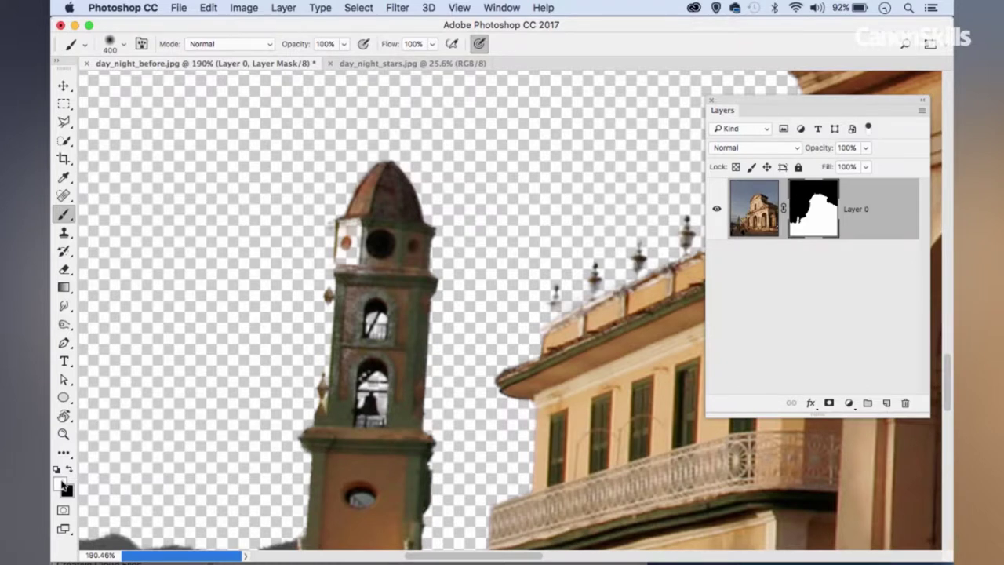
{"action": "key", "text": "bracketleft"}
{"action": "key", "text": "bracketleft"}
{"action": "key", "text": "bracketleft"}
{"action": "key", "text": "bracketleft"}
{"action": "key", "text": "bracketleft"}
{"action": "key", "text": "bracketleft"}
{"action": "key", "text": "bracketleft"}
{"action": "key", "text": "bracketleft"}
{"action": "key", "text": "bracketleft"}
{"action": "key", "text": "bracketleft"}
{"action": "key", "text": "bracketleft"}
{"action": "key", "text": "bracketleft"}
{"action": "key", "text": "bracketleft"}
{"action": "key", "text": "bracketleft"}
{"action": "key", "text": "bracketleft"}
{"action": "key", "text": "bracketleft"}
{"action": "key", "text": "bracketleft"}
{"action": "key", "text": "bracketright"}
{"action": "mouse_move", "coordinate": [357, 223]}
{"action": "left_mouse_down"}
{"action": "mouse_move", "coordinate": [359, 267]}
{"action": "mouse_move", "coordinate": [342, 229]}
{"action": "mouse_move", "coordinate": [343, 262]}
{"action": "left_mouse_up"}
{"action": "key", "text": "bracketright"}
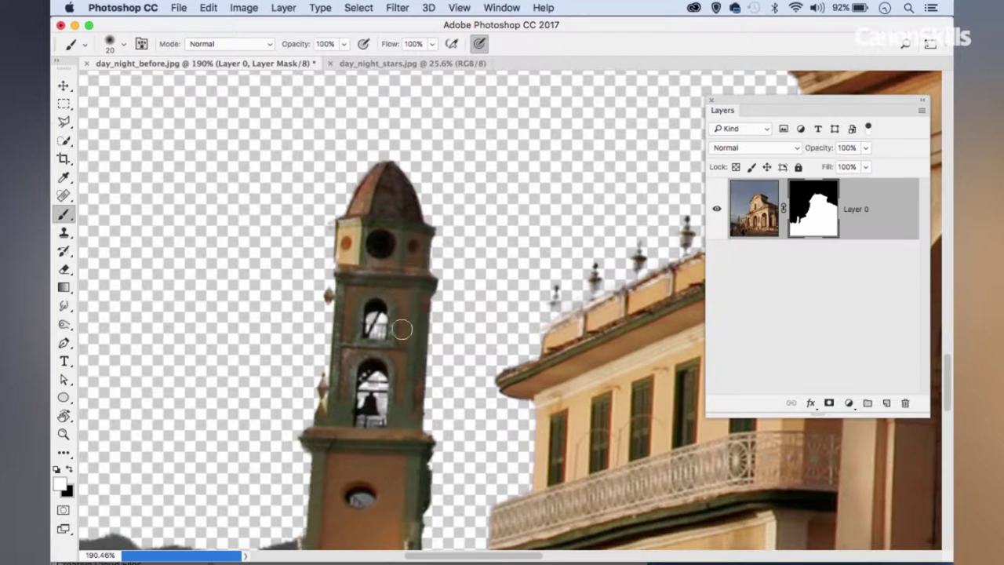
{"action": "key", "text": "bracketleft"}
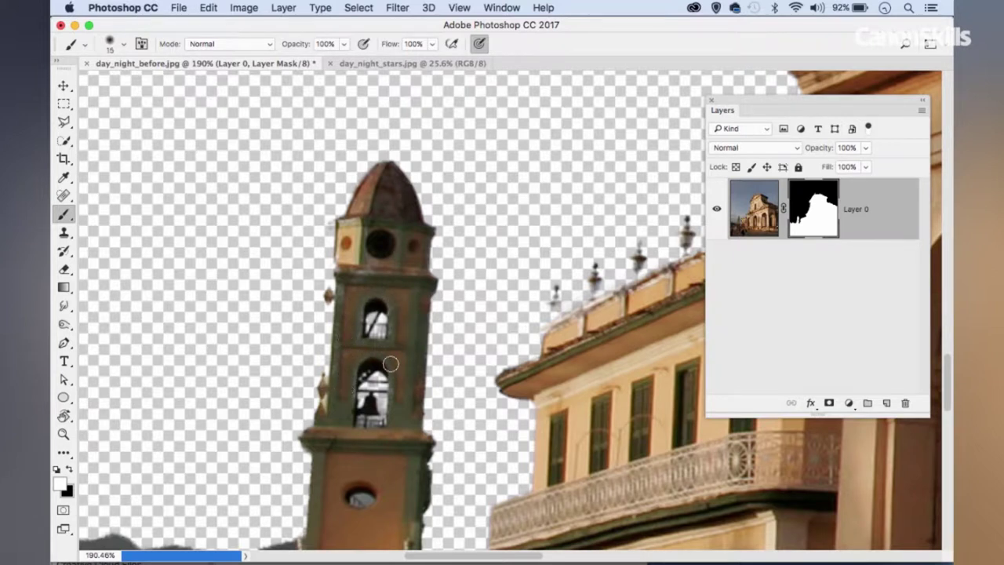
{"action": "key", "text": "super+0"}
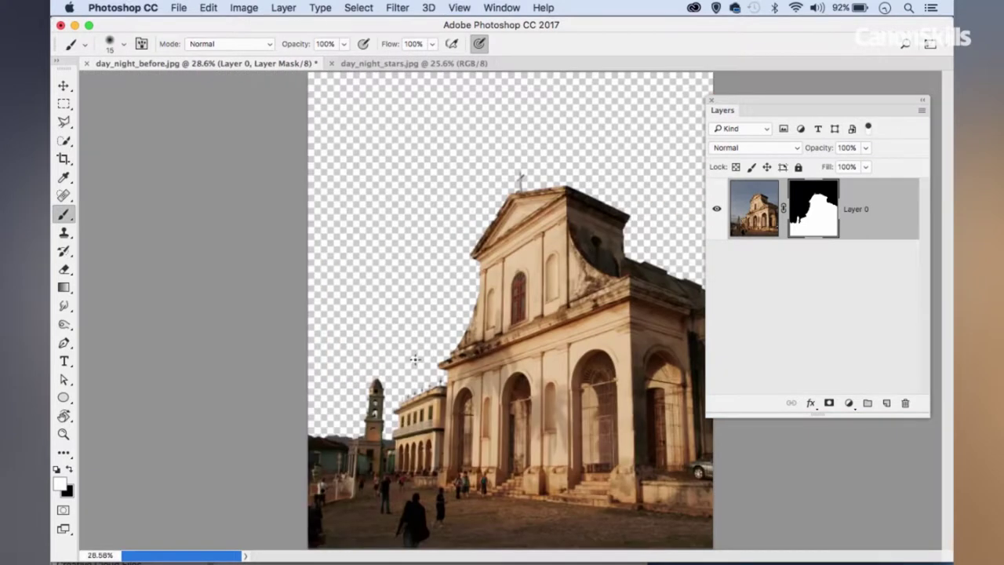
Add a new empty layer and choose the Spot Healing Brush, zoomed on the plaza
{"action": "left_click", "coordinate": [886, 404]}
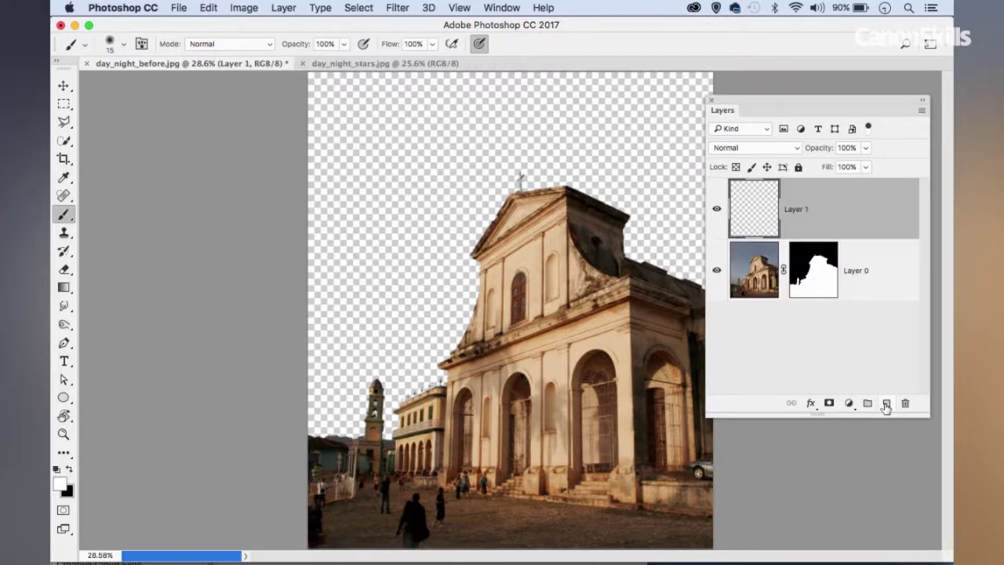
{"action": "left_click", "coordinate": [65, 196]}
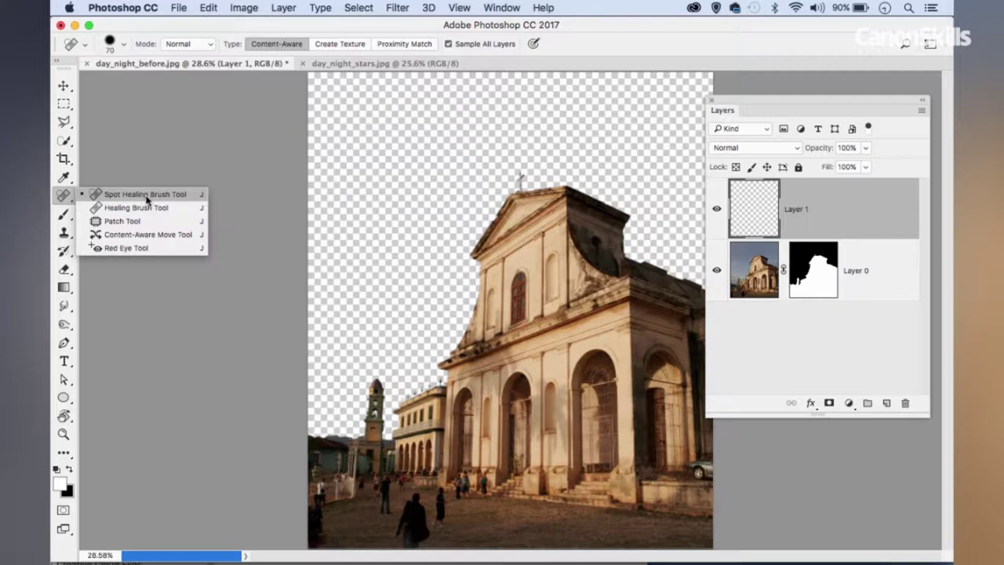
{"action": "left_click", "coordinate": [146, 197]}
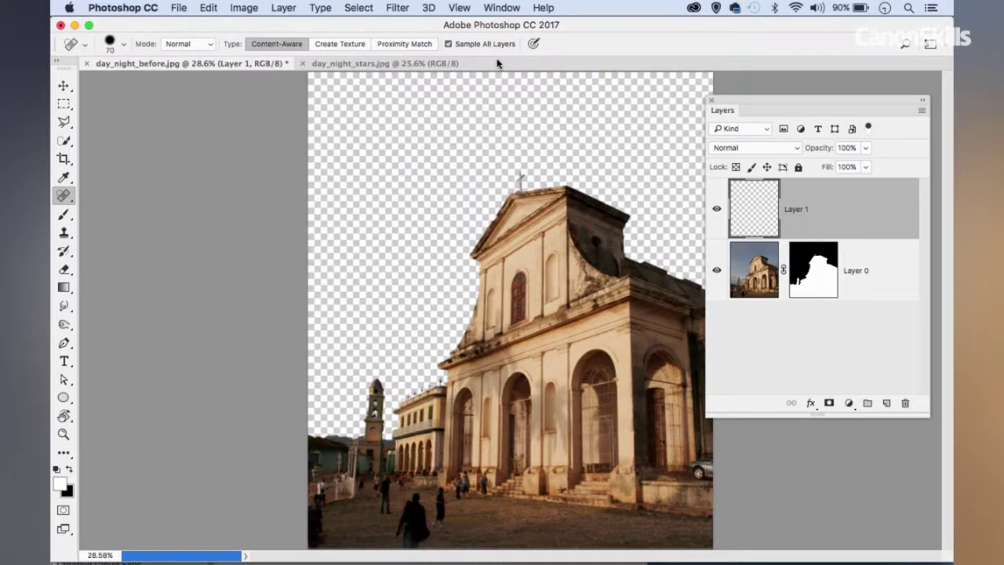
{"action": "scroll", "coordinate": [504, 490], "scroll_direction": "up", "scroll_amount": 5}
{"action": "mouse_move", "coordinate": [504, 490]}
{"action": "left_mouse_down"}
{"action": "mouse_move", "coordinate": [416, 304]}
{"action": "mouse_move", "coordinate": [431, 296]}
{"action": "mouse_move", "coordinate": [418, 363]}
{"action": "mouse_move", "coordinate": [440, 334]}
{"action": "mouse_move", "coordinate": [404, 439]}
{"action": "mouse_move", "coordinate": [419, 430]}
{"action": "mouse_move", "coordinate": [432, 443]}
{"action": "mouse_move", "coordinate": [462, 420]}
{"action": "mouse_move", "coordinate": [539, 396]}
{"action": "mouse_move", "coordinate": [704, 384]}
{"action": "left_mouse_up"}
{"action": "key", "text": "bracketleft"}
{"action": "key", "text": "bracketleft"}
Heal away the walking man and the child in the plaza
{"action": "left_click", "coordinate": [453, 385]}
{"action": "key", "text": "bracketleft"}
{"action": "key", "text": "bracketleft"}
{"action": "key", "text": "bracketleft"}
{"action": "key", "text": "bracketright"}
{"action": "key", "text": "bracketright"}
{"action": "mouse_move", "coordinate": [316, 317]}
{"action": "left_mouse_down"}
{"action": "mouse_move", "coordinate": [241, 459]}
{"action": "mouse_move", "coordinate": [222, 527]}
{"action": "mouse_move", "coordinate": [295, 401]}
{"action": "mouse_move", "coordinate": [245, 493]}
{"action": "mouse_move", "coordinate": [283, 534]}
{"action": "mouse_move", "coordinate": [327, 507]}
{"action": "mouse_move", "coordinate": [343, 477]}
{"action": "mouse_move", "coordinate": [373, 470]}
{"action": "mouse_move", "coordinate": [354, 426]}
{"action": "mouse_move", "coordinate": [353, 344]}
{"action": "mouse_move", "coordinate": [327, 299]}
{"action": "mouse_move", "coordinate": [306, 480]}
{"action": "mouse_move", "coordinate": [282, 517]}
{"action": "mouse_move", "coordinate": [331, 467]}
{"action": "mouse_move", "coordinate": [345, 489]}
{"action": "mouse_move", "coordinate": [321, 533]}
{"action": "mouse_move", "coordinate": [289, 478]}
{"action": "left_mouse_up"}
{"action": "key", "text": "bracketright"}
{"action": "key", "text": "bracketright"}
{"action": "left_click_drag", "start_coordinate": [298, 354], "coordinate": [308, 462]}
{"action": "mouse_move", "coordinate": [336, 362]}
{"action": "left_mouse_down"}
{"action": "mouse_move", "coordinate": [340, 468]}
{"action": "mouse_move", "coordinate": [316, 442]}
{"action": "mouse_move", "coordinate": [330, 390]}
{"action": "left_mouse_up"}
Heal away the photographer, dog, girl in red, woman in white and a distant figure
{"action": "key", "text": "bracketleft"}
{"action": "key", "text": "bracketleft"}
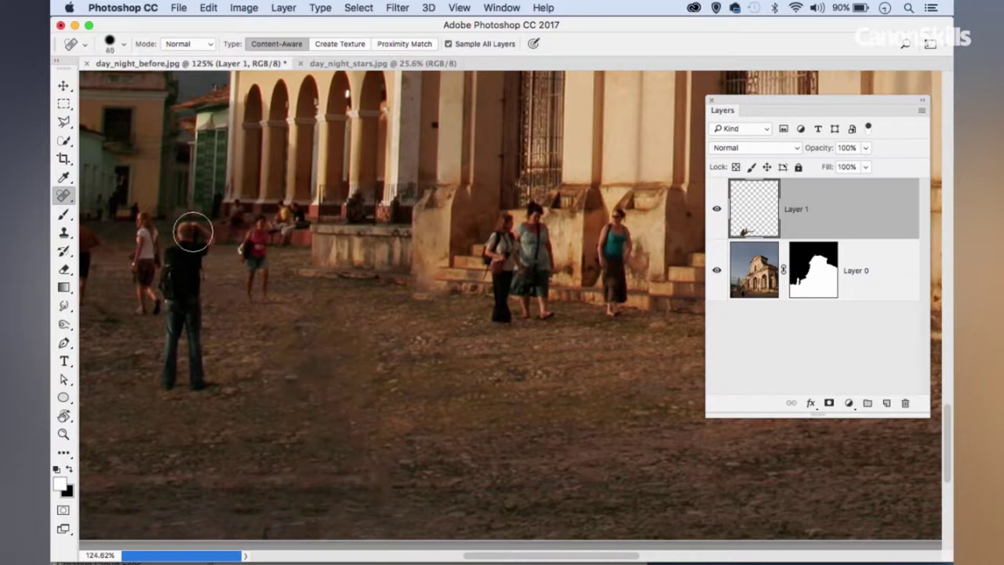
{"action": "mouse_move", "coordinate": [190, 231]}
{"action": "left_mouse_down"}
{"action": "mouse_move", "coordinate": [172, 287]}
{"action": "mouse_move", "coordinate": [187, 383]}
{"action": "mouse_move", "coordinate": [197, 378]}
{"action": "mouse_move", "coordinate": [164, 377]}
{"action": "mouse_move", "coordinate": [156, 364]}
{"action": "mouse_move", "coordinate": [171, 317]}
{"action": "left_mouse_up"}
{"action": "key", "text": "bracketleft"}
{"action": "left_click_drag", "start_coordinate": [192, 255], "coordinate": [190, 323]}
{"action": "key", "text": "bracketleft"}
{"action": "key", "text": "bracketleft"}
{"action": "left_click_drag", "start_coordinate": [258, 227], "coordinate": [253, 298]}
{"action": "key", "text": "bracketright"}
{"action": "mouse_move", "coordinate": [152, 269]}
{"action": "left_mouse_down"}
{"action": "mouse_move", "coordinate": [140, 220]}
{"action": "mouse_move", "coordinate": [142, 309]}
{"action": "mouse_move", "coordinate": [269, 343]}
{"action": "left_mouse_up"}
{"action": "left_click_drag", "start_coordinate": [279, 291], "coordinate": [265, 276]}
{"action": "left_click_drag", "start_coordinate": [268, 279], "coordinate": [275, 259]}
Heal away the shirtless man, woman with backpack and figures by the steps
{"action": "left_click_drag", "start_coordinate": [210, 258], "coordinate": [212, 341]}
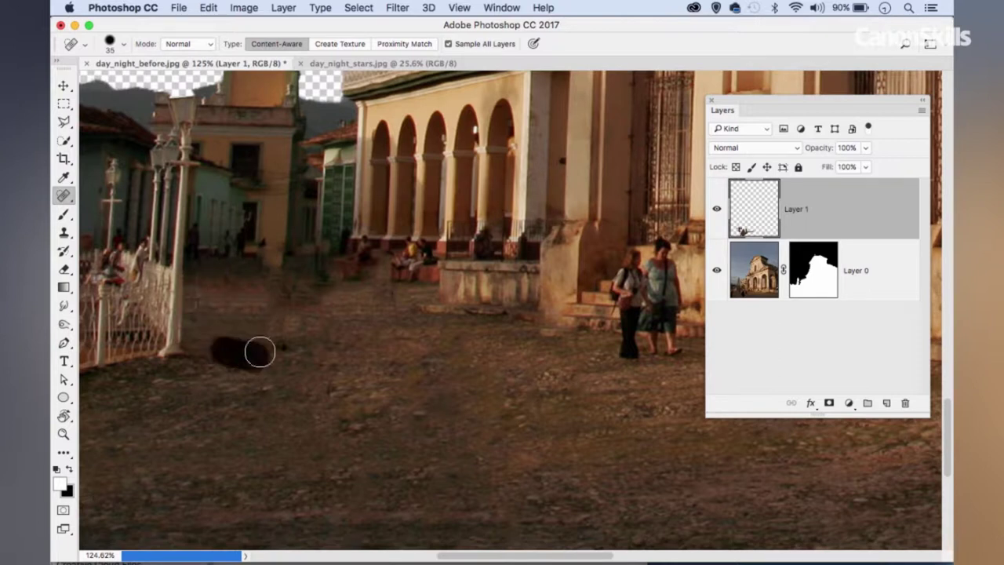
{"action": "mouse_move", "coordinate": [482, 333]}
{"action": "left_mouse_down"}
{"action": "mouse_move", "coordinate": [100, 361]}
{"action": "mouse_move", "coordinate": [156, 377]}
{"action": "left_mouse_up"}
{"action": "key", "text": "bracketleft"}
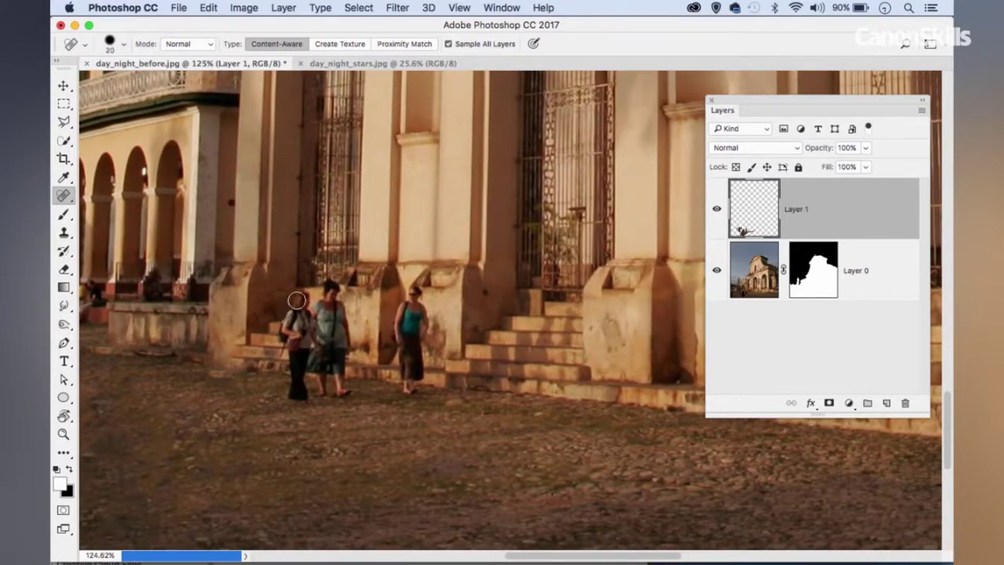
{"action": "mouse_move", "coordinate": [300, 299]}
{"action": "left_mouse_down"}
{"action": "mouse_move", "coordinate": [291, 323]}
{"action": "mouse_move", "coordinate": [303, 313]}
{"action": "mouse_move", "coordinate": [305, 329]}
{"action": "mouse_move", "coordinate": [334, 284]}
{"action": "mouse_move", "coordinate": [343, 391]}
{"action": "mouse_move", "coordinate": [321, 376]}
{"action": "mouse_move", "coordinate": [296, 397]}
{"action": "mouse_move", "coordinate": [288, 338]}
{"action": "mouse_move", "coordinate": [298, 351]}
{"action": "mouse_move", "coordinate": [315, 345]}
{"action": "mouse_move", "coordinate": [283, 321]}
{"action": "mouse_move", "coordinate": [302, 300]}
{"action": "mouse_move", "coordinate": [371, 350]}
{"action": "mouse_move", "coordinate": [331, 311]}
{"action": "mouse_move", "coordinate": [321, 354]}
{"action": "mouse_move", "coordinate": [344, 359]}
{"action": "mouse_move", "coordinate": [346, 315]}
{"action": "left_mouse_up"}
{"action": "mouse_move", "coordinate": [364, 301]}
{"action": "left_mouse_down"}
{"action": "mouse_move", "coordinate": [411, 305]}
{"action": "mouse_move", "coordinate": [402, 314]}
{"action": "mouse_move", "coordinate": [428, 323]}
{"action": "mouse_move", "coordinate": [417, 311]}
{"action": "mouse_move", "coordinate": [419, 389]}
{"action": "mouse_move", "coordinate": [410, 389]}
{"action": "mouse_move", "coordinate": [399, 341]}
{"action": "left_mouse_up"}
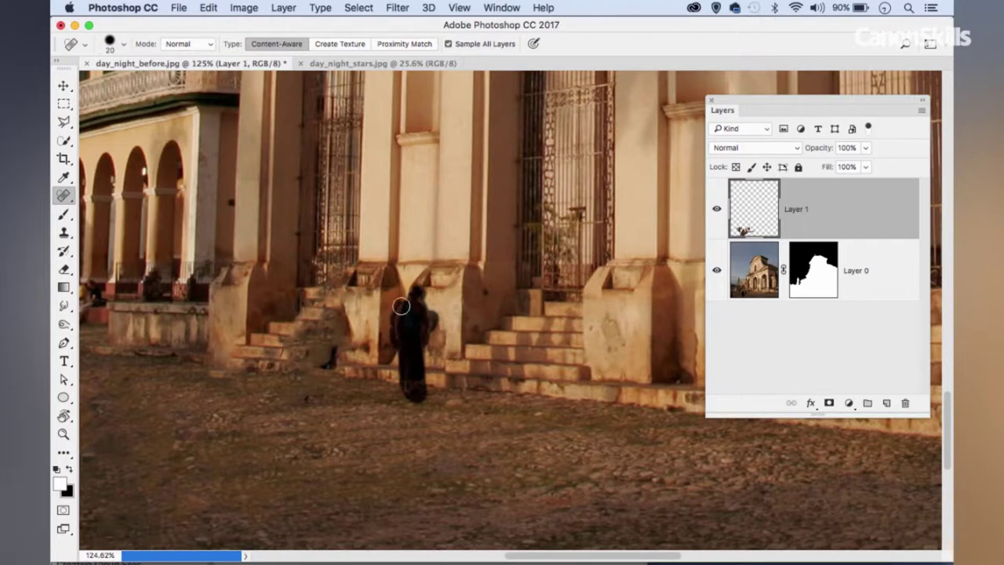
{"action": "left_click_drag", "start_coordinate": [400, 306], "coordinate": [402, 308]}
Clone clean stone texture over the smeared street patch with the Clone Stamp
{"action": "key", "text": "space"}
{"action": "left_click_drag", "start_coordinate": [343, 357], "coordinate": [433, 390]}
{"action": "left_click_drag", "start_coordinate": [337, 399], "coordinate": [422, 402]}
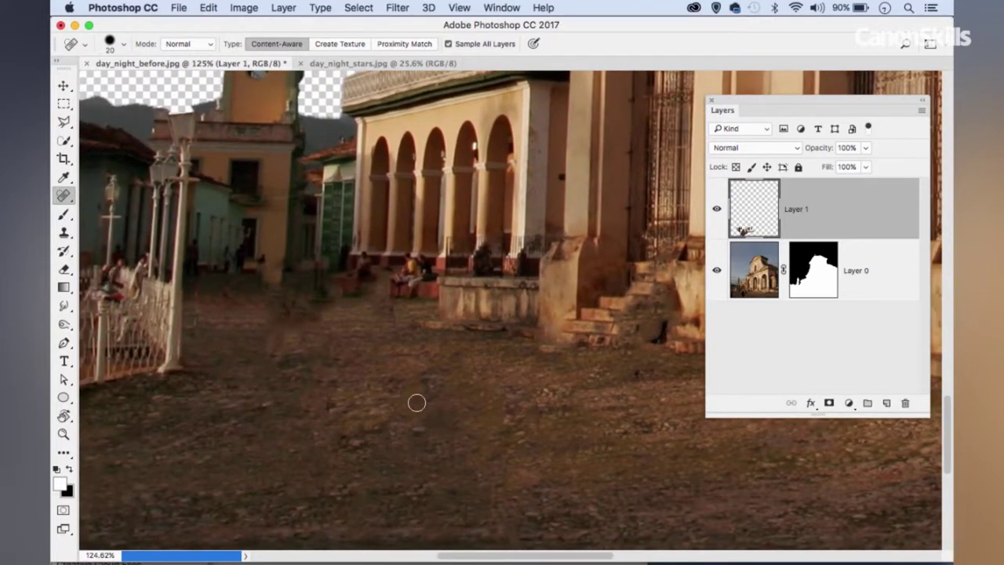
{"action": "key", "text": "s"}
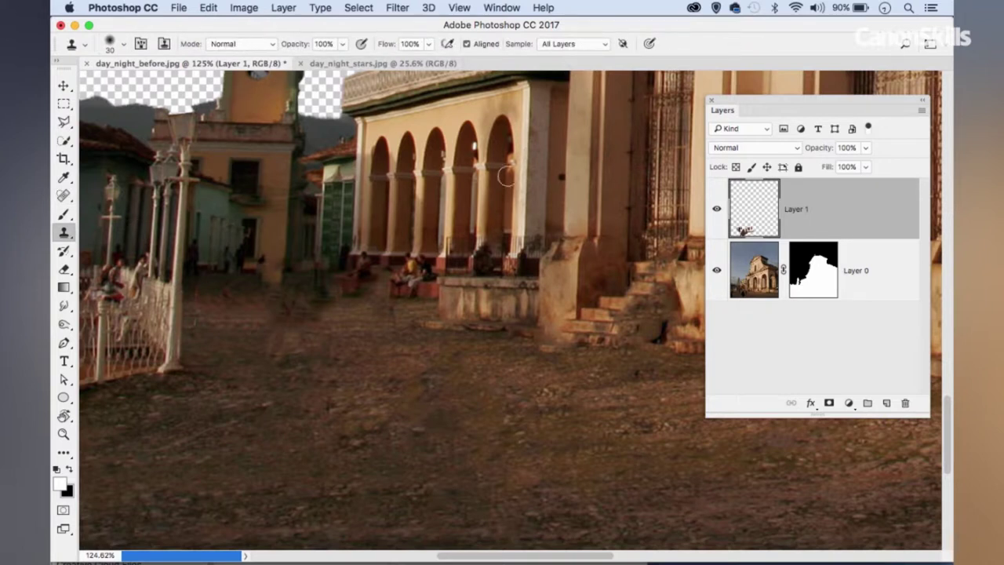
{"action": "left_click", "coordinate": [488, 199]}
{"action": "left_click", "coordinate": [619, 212]}
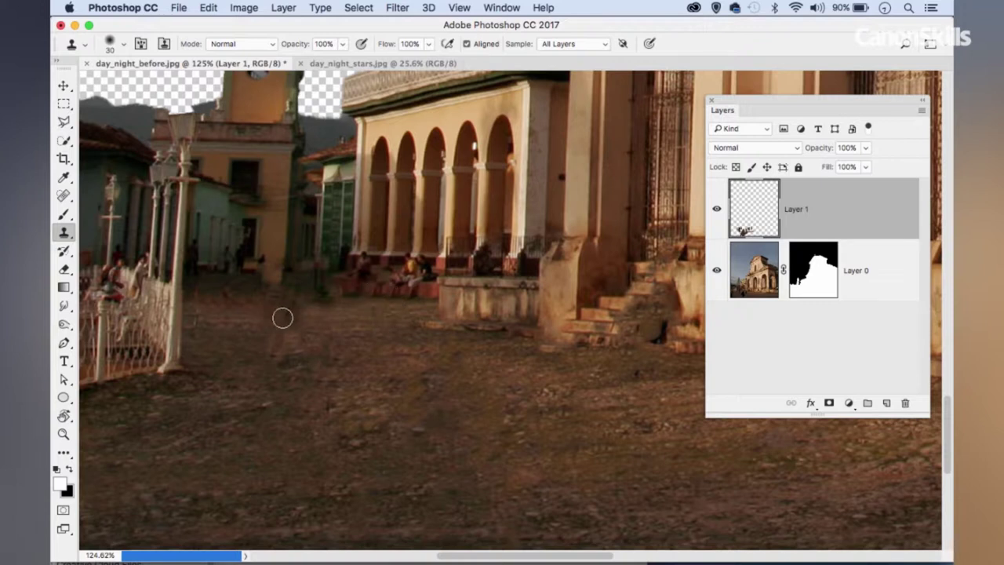
{"action": "left_click_drag", "start_coordinate": [316, 313], "coordinate": [259, 311]}
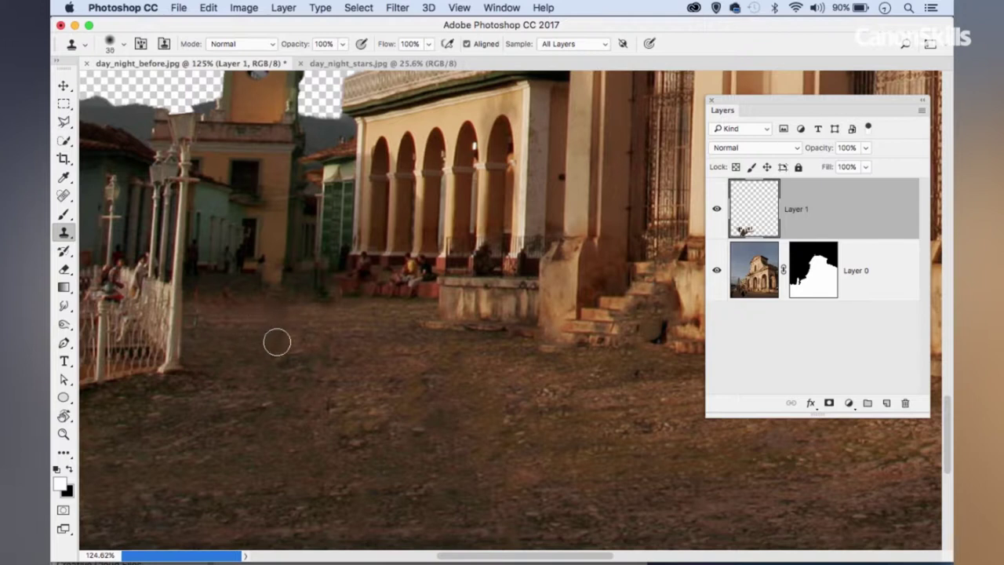
Clone stone texture over the damaged church step
{"action": "key", "text": "bracketright"}
{"action": "left_click_drag", "start_coordinate": [401, 354], "coordinate": [406, 329]}
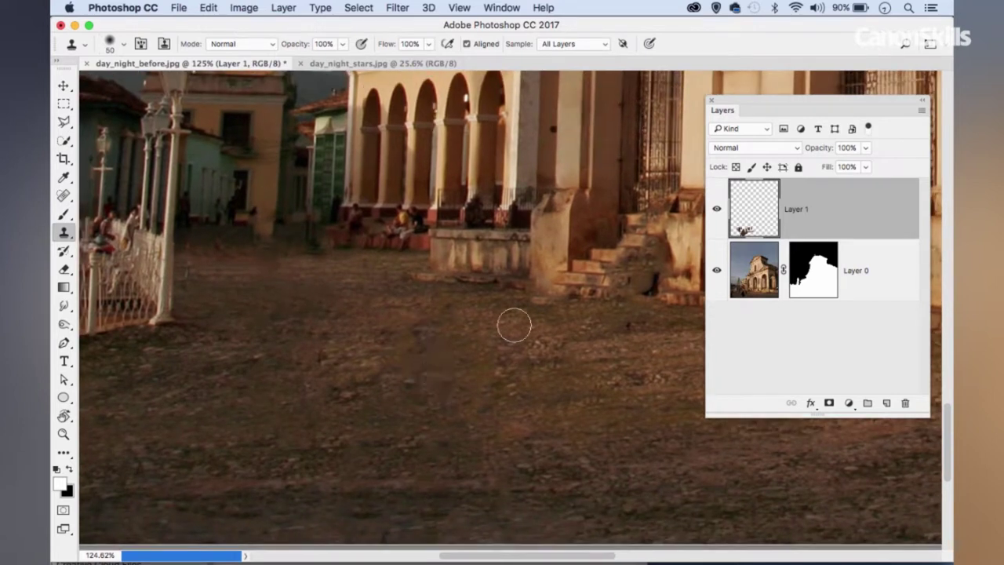
{"action": "left_click_drag", "start_coordinate": [534, 266], "coordinate": [337, 291]}
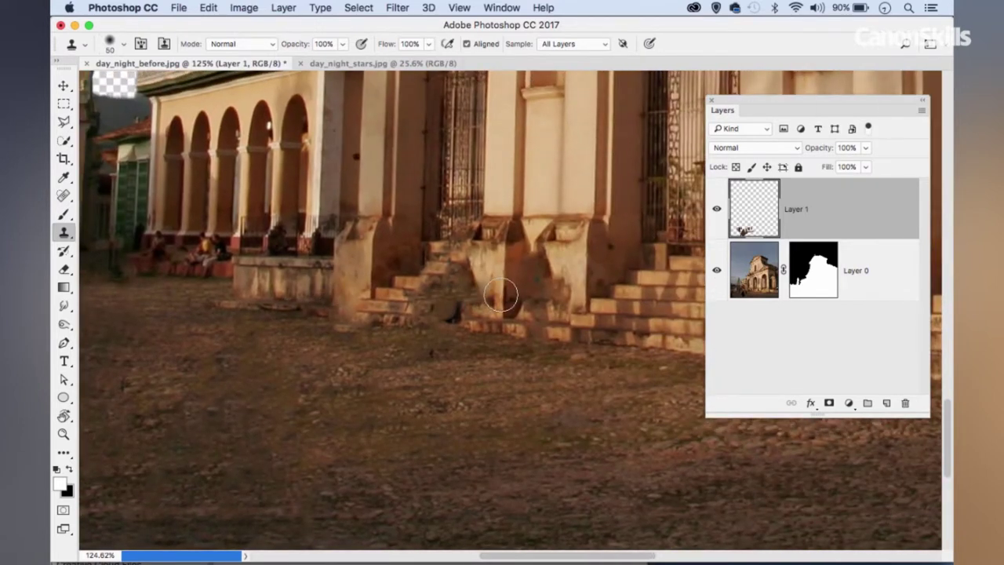
{"action": "scroll", "coordinate": [424, 290], "scroll_direction": "up", "scroll_amount": 5}
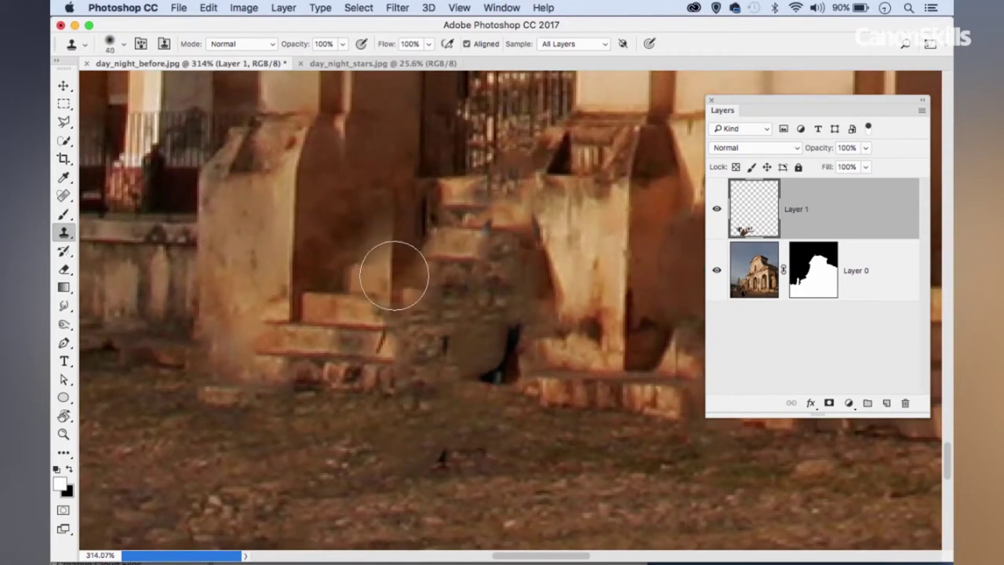
{"action": "key", "text": "bracketleft"}
{"action": "key", "text": "bracketleft"}
{"action": "key", "text": "bracketleft"}
{"action": "key", "text": "bracketleft"}
{"action": "key", "text": "bracketleft"}
{"action": "mouse_move", "coordinate": [392, 272]}
{"action": "left_mouse_down"}
{"action": "mouse_move", "coordinate": [416, 277]}
{"action": "mouse_move", "coordinate": [390, 309]}
{"action": "mouse_move", "coordinate": [392, 275]}
{"action": "mouse_move", "coordinate": [383, 297]}
{"action": "mouse_move", "coordinate": [356, 306]}
{"action": "mouse_move", "coordinate": [357, 298]}
{"action": "mouse_move", "coordinate": [390, 297]}
{"action": "mouse_move", "coordinate": [462, 319]}
{"action": "mouse_move", "coordinate": [442, 339]}
{"action": "mouse_move", "coordinate": [366, 336]}
{"action": "mouse_move", "coordinate": [457, 341]}
{"action": "mouse_move", "coordinate": [343, 331]}
{"action": "mouse_move", "coordinate": [366, 343]}
{"action": "mouse_move", "coordinate": [431, 345]}
{"action": "mouse_move", "coordinate": [420, 277]}
{"action": "mouse_move", "coordinate": [465, 277]}
{"action": "mouse_move", "coordinate": [467, 245]}
{"action": "mouse_move", "coordinate": [495, 259]}
{"action": "mouse_move", "coordinate": [497, 244]}
{"action": "mouse_move", "coordinate": [515, 247]}
{"action": "mouse_move", "coordinate": [507, 283]}
{"action": "mouse_move", "coordinate": [483, 281]}
{"action": "mouse_move", "coordinate": [506, 278]}
{"action": "mouse_move", "coordinate": [440, 304]}
{"action": "mouse_move", "coordinate": [506, 314]}
{"action": "mouse_move", "coordinate": [480, 350]}
{"action": "mouse_move", "coordinate": [522, 299]}
{"action": "mouse_move", "coordinate": [542, 221]}
{"action": "mouse_move", "coordinate": [549, 321]}
{"action": "mouse_move", "coordinate": [541, 265]}
{"action": "left_mouse_up"}
Cover the dark edge, smudge and shadow along the wall with cloned texture
{"action": "key", "text": "bracketleft"}
{"action": "key", "text": "bracketleft"}
{"action": "key", "text": "bracketleft"}
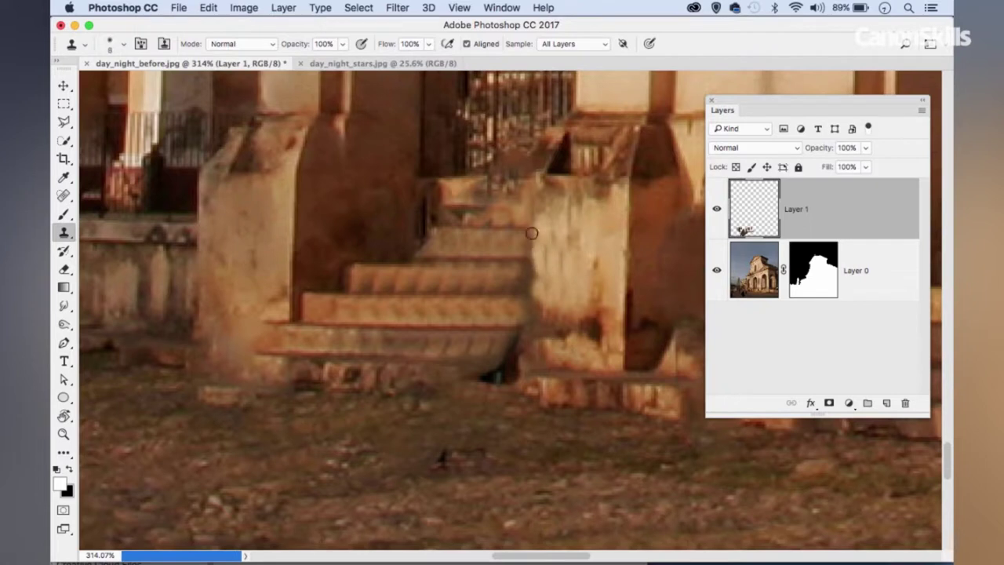
{"action": "mouse_move", "coordinate": [532, 227]}
{"action": "left_mouse_down"}
{"action": "mouse_move", "coordinate": [531, 327]}
{"action": "mouse_move", "coordinate": [544, 212]}
{"action": "mouse_move", "coordinate": [564, 314]}
{"action": "mouse_move", "coordinate": [308, 314]}
{"action": "left_mouse_up"}
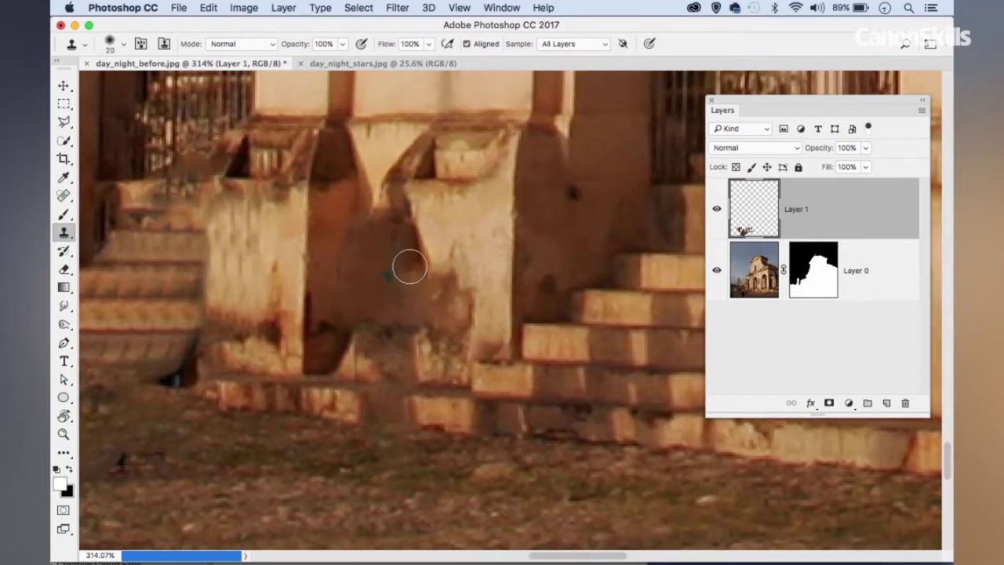
{"action": "mouse_move", "coordinate": [448, 275]}
{"action": "left_mouse_down"}
{"action": "mouse_move", "coordinate": [445, 319]}
{"action": "mouse_move", "coordinate": [449, 286]}
{"action": "mouse_move", "coordinate": [465, 290]}
{"action": "mouse_move", "coordinate": [431, 273]}
{"action": "mouse_move", "coordinate": [427, 229]}
{"action": "mouse_move", "coordinate": [427, 258]}
{"action": "mouse_move", "coordinate": [427, 248]}
{"action": "mouse_move", "coordinate": [443, 255]}
{"action": "mouse_move", "coordinate": [431, 216]}
{"action": "left_mouse_up"}
{"action": "mouse_move", "coordinate": [471, 329]}
{"action": "left_mouse_down"}
{"action": "mouse_move", "coordinate": [451, 302]}
{"action": "mouse_move", "coordinate": [440, 356]}
{"action": "mouse_move", "coordinate": [445, 328]}
{"action": "mouse_move", "coordinate": [470, 316]}
{"action": "mouse_move", "coordinate": [430, 314]}
{"action": "mouse_move", "coordinate": [424, 323]}
{"action": "mouse_move", "coordinate": [414, 249]}
{"action": "left_mouse_up"}
{"action": "key", "text": "bracketleft"}
{"action": "key", "text": "bracketleft"}
{"action": "key", "text": "super+0"}
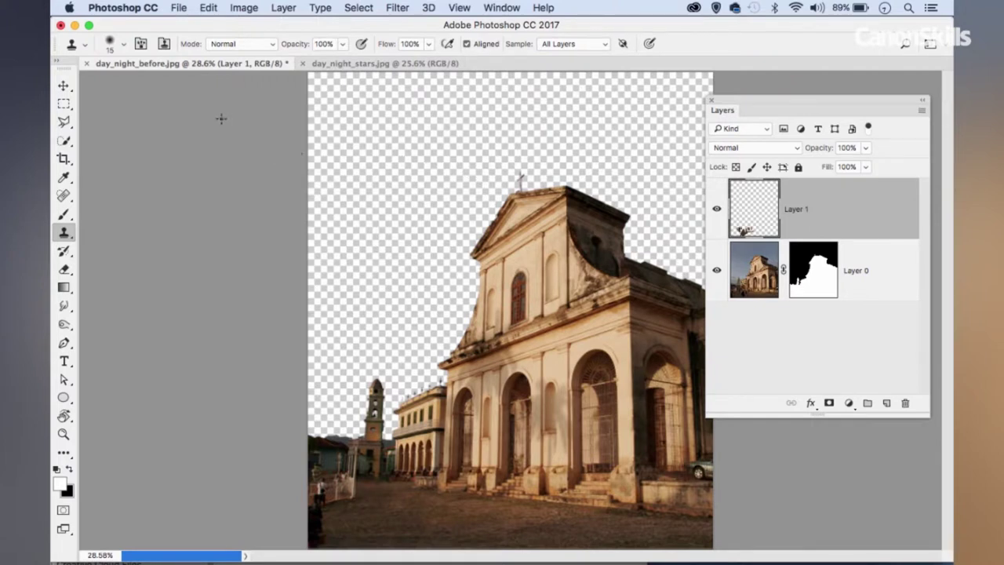
Drag the day_night_stars image into day_night_before.jpg with the Move tool
{"action": "left_click", "coordinate": [377, 64]}
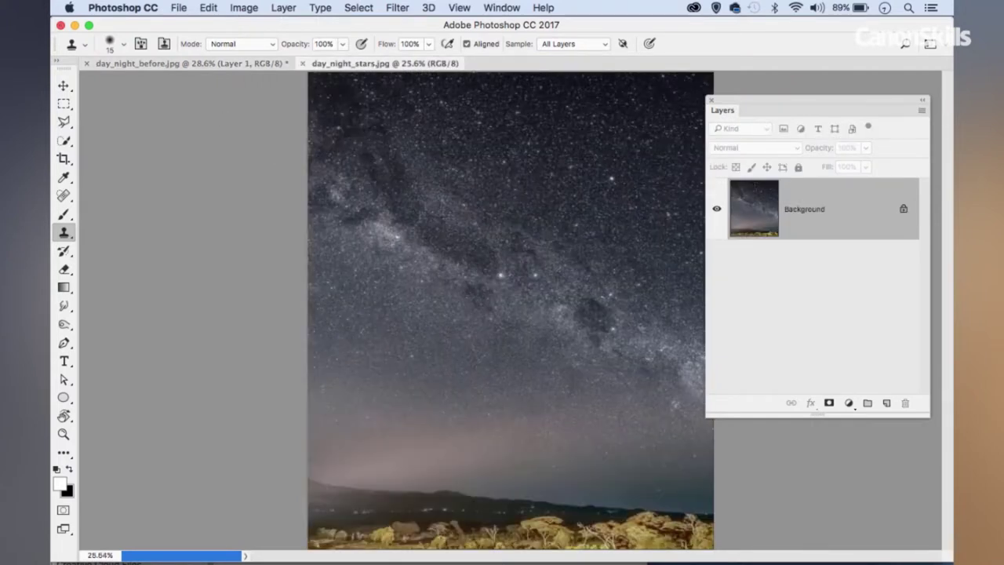
{"action": "left_click", "coordinate": [63, 85]}
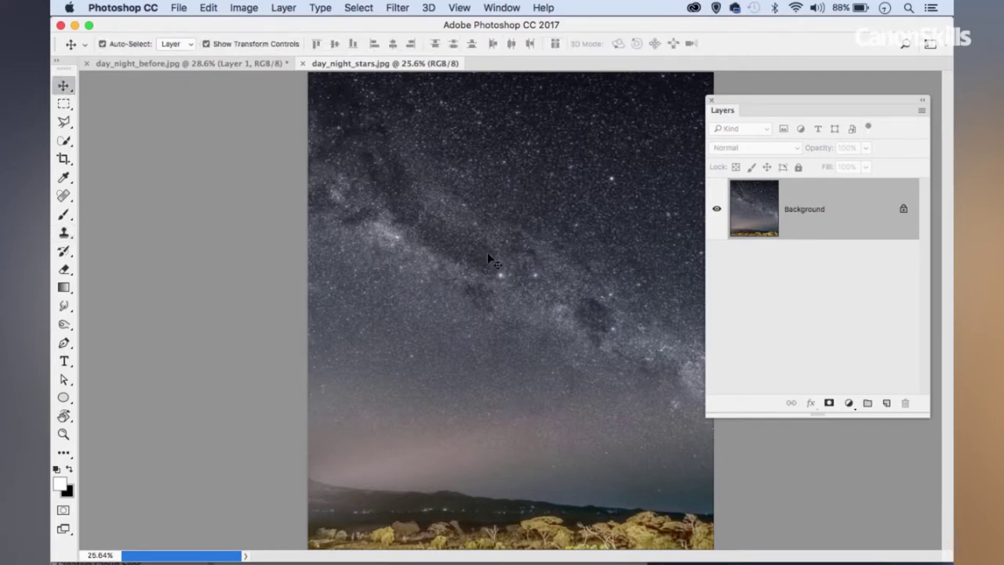
{"action": "left_click_drag", "start_coordinate": [500, 274], "coordinate": [226, 66]}
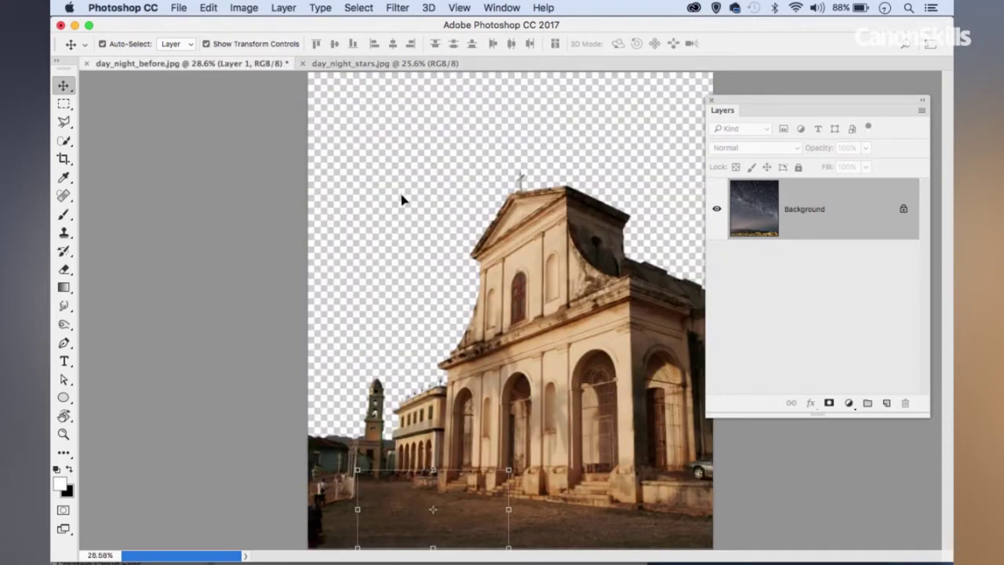
{"action": "left_click_drag", "start_coordinate": [418, 215], "coordinate": [492, 223]}
Place the stars Layer 2 below the church layer and position the Milky Way
{"action": "left_click_drag", "start_coordinate": [879, 191], "coordinate": [857, 354]}
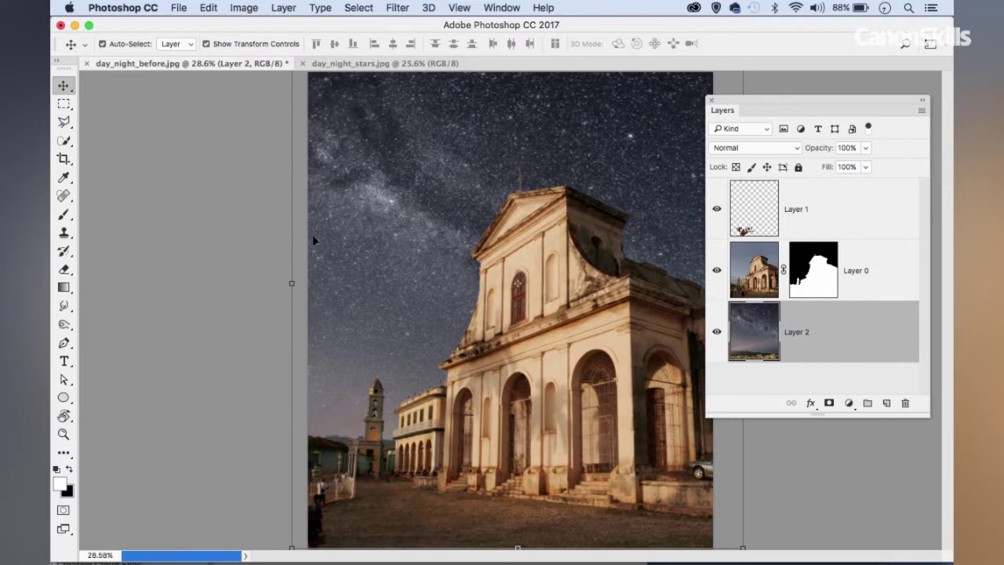
{"action": "left_click_drag", "start_coordinate": [473, 276], "coordinate": [439, 225]}
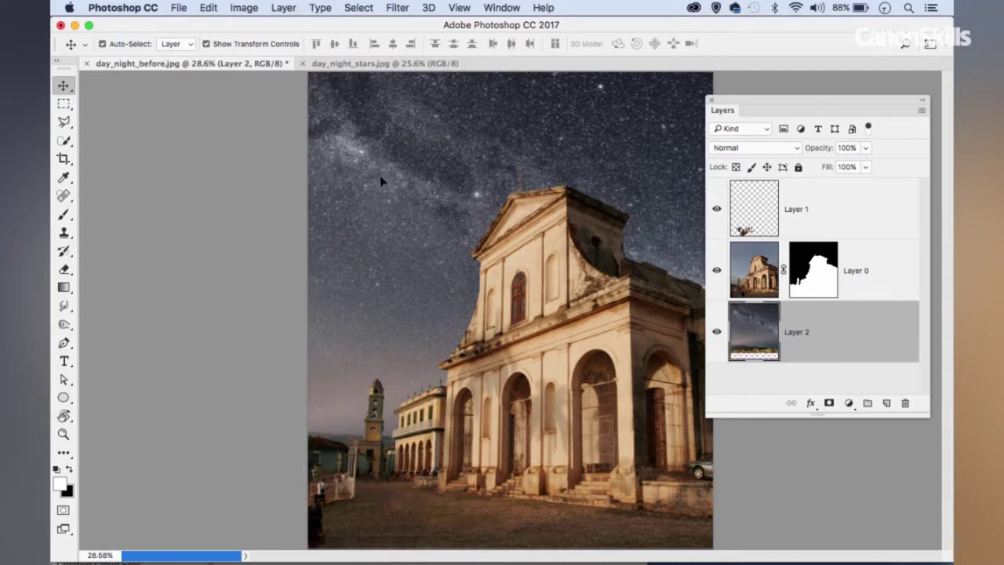
{"action": "mouse_move", "coordinate": [373, 188]}
{"action": "left_mouse_down"}
{"action": "mouse_move", "coordinate": [385, 182]}
{"action": "mouse_move", "coordinate": [379, 201]}
{"action": "left_mouse_up"}
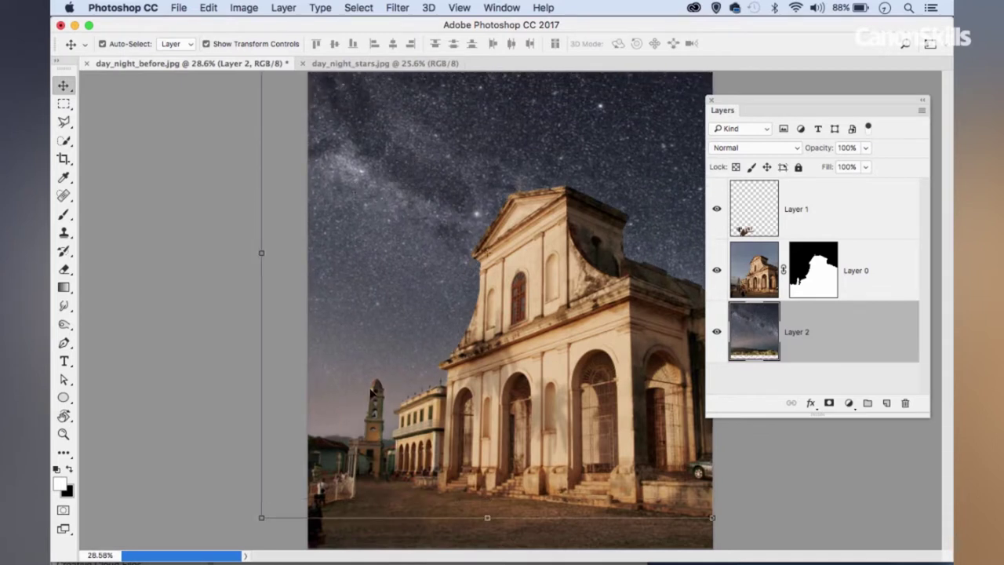
{"action": "left_click_drag", "start_coordinate": [395, 275], "coordinate": [395, 273]}
Add a Color Balance above Layer 1 with midtones Cyan -74, Blue +53
{"action": "left_click", "coordinate": [827, 216]}
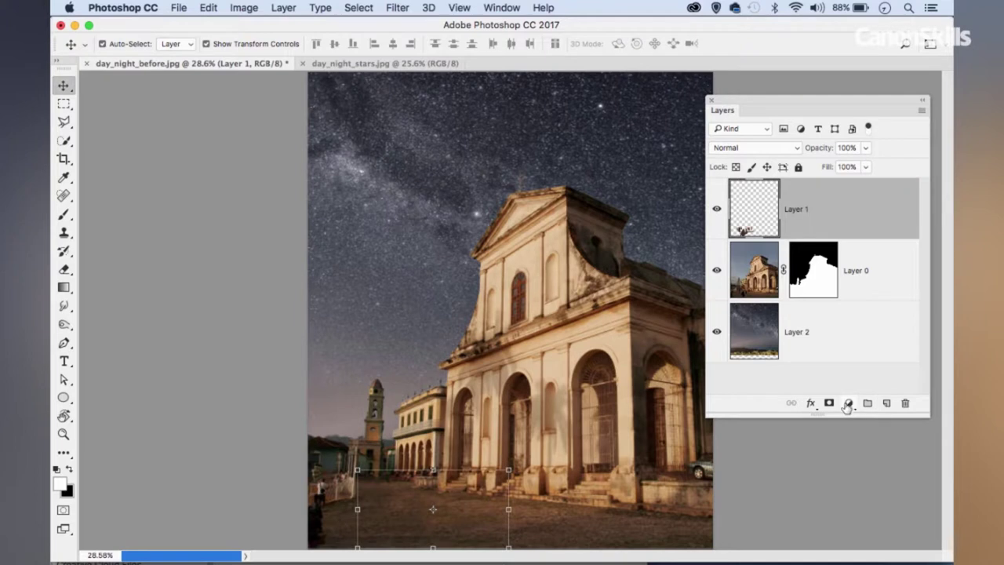
{"action": "left_click", "coordinate": [848, 403]}
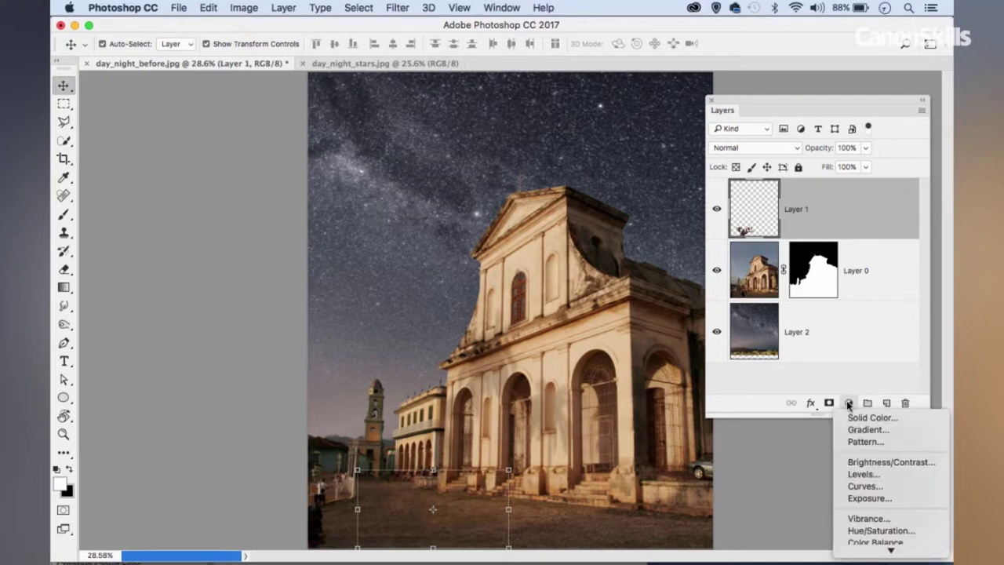
{"action": "mouse_move", "coordinate": [863, 542]}
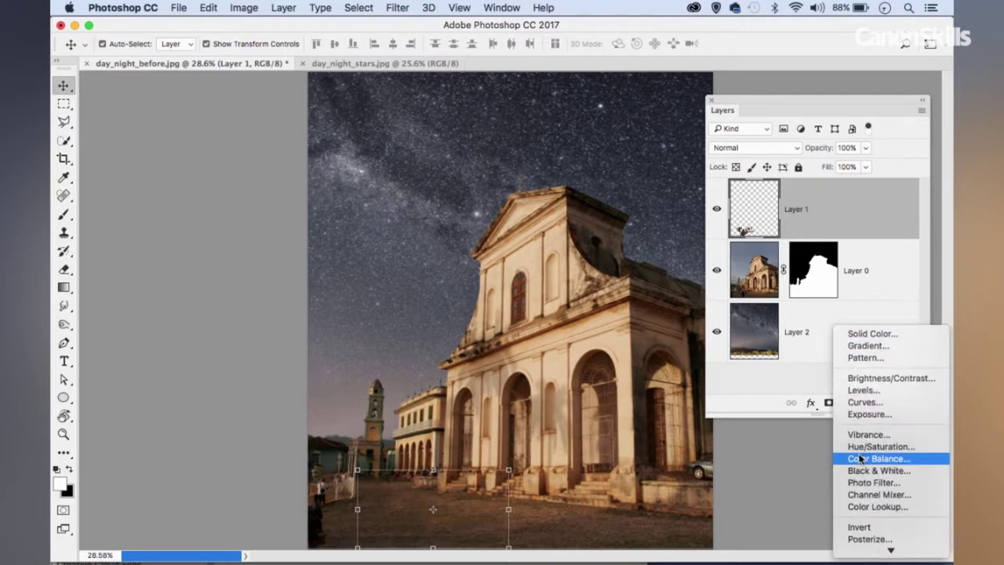
{"action": "left_click", "coordinate": [860, 459]}
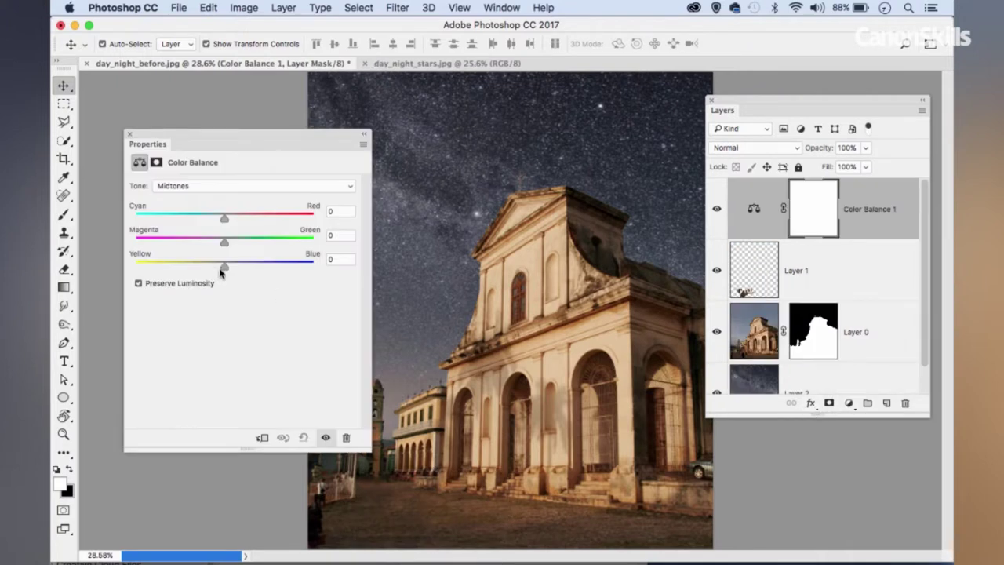
{"action": "left_click_drag", "start_coordinate": [225, 270], "coordinate": [262, 267]}
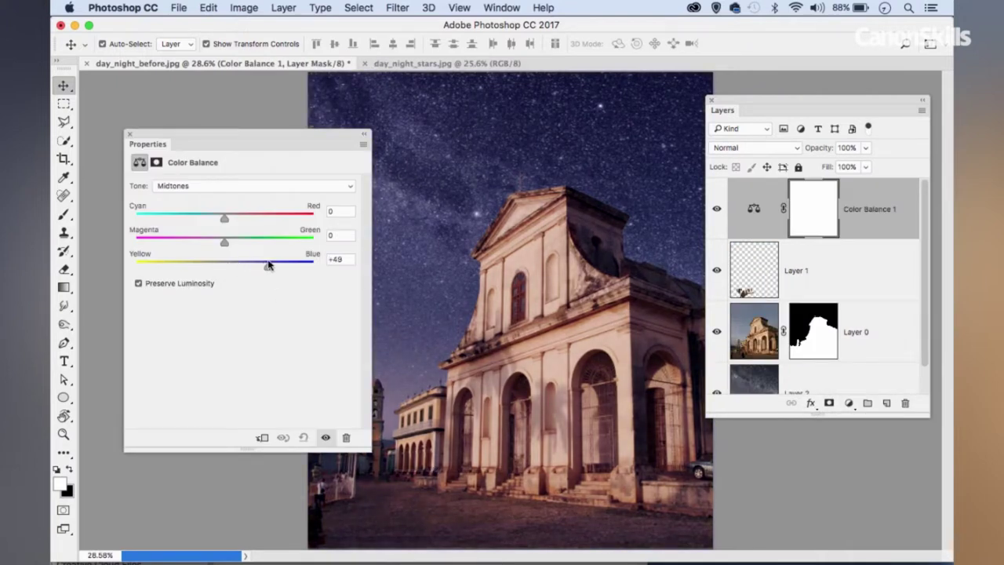
{"action": "left_click_drag", "start_coordinate": [225, 221], "coordinate": [158, 224]}
{"action": "left_click_drag", "start_coordinate": [263, 267], "coordinate": [271, 267]}
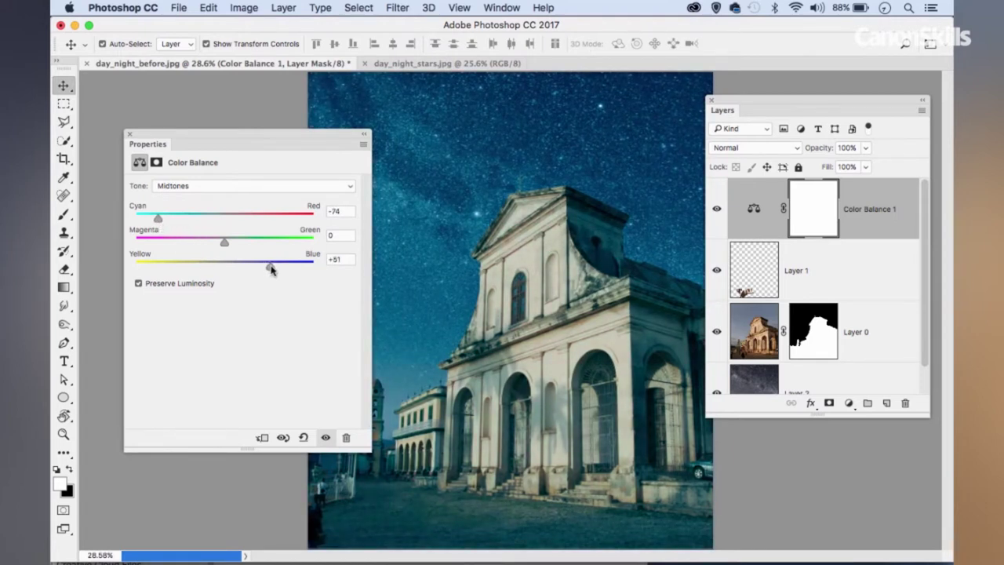
Set the Color Balance highlights to Cyan -17 and Blue +31
{"action": "left_click", "coordinate": [211, 187]}
{"action": "left_click", "coordinate": [202, 197]}
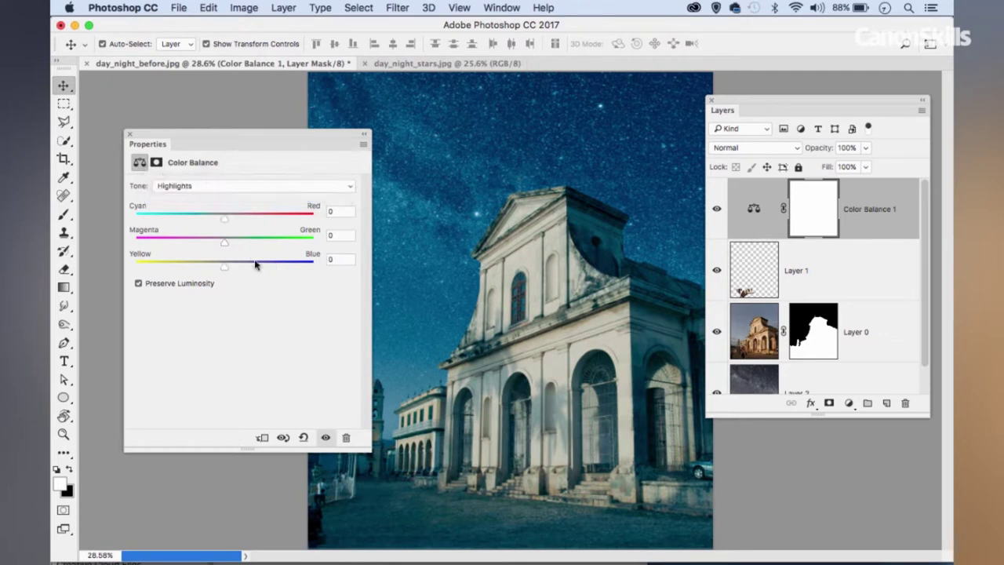
{"action": "left_click_drag", "start_coordinate": [224, 269], "coordinate": [252, 268]}
{"action": "mouse_move", "coordinate": [227, 224]}
{"action": "left_mouse_down"}
{"action": "mouse_move", "coordinate": [197, 224]}
{"action": "mouse_move", "coordinate": [209, 222]}
{"action": "left_mouse_up"}
Set the Color Balance shadows to -4 red and +15 blue
{"action": "left_click", "coordinate": [208, 186]}
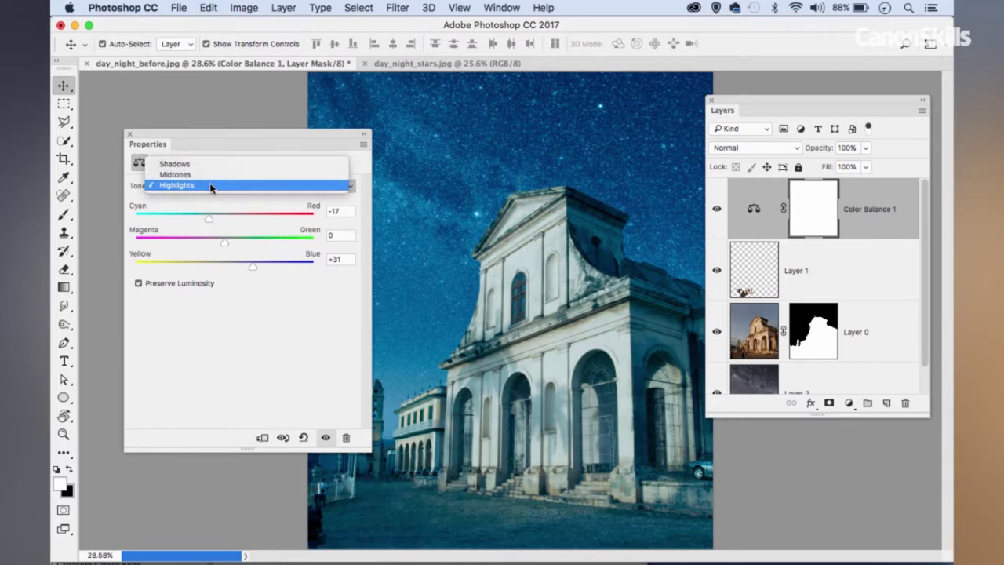
{"action": "left_click", "coordinate": [202, 164]}
{"action": "mouse_move", "coordinate": [225, 269]}
{"action": "left_mouse_down"}
{"action": "mouse_move", "coordinate": [250, 270]}
{"action": "mouse_move", "coordinate": [237, 267]}
{"action": "left_mouse_up"}
{"action": "mouse_move", "coordinate": [224, 216]}
{"action": "left_mouse_down"}
{"action": "mouse_move", "coordinate": [201, 221]}
{"action": "mouse_move", "coordinate": [217, 220]}
{"action": "left_mouse_up"}
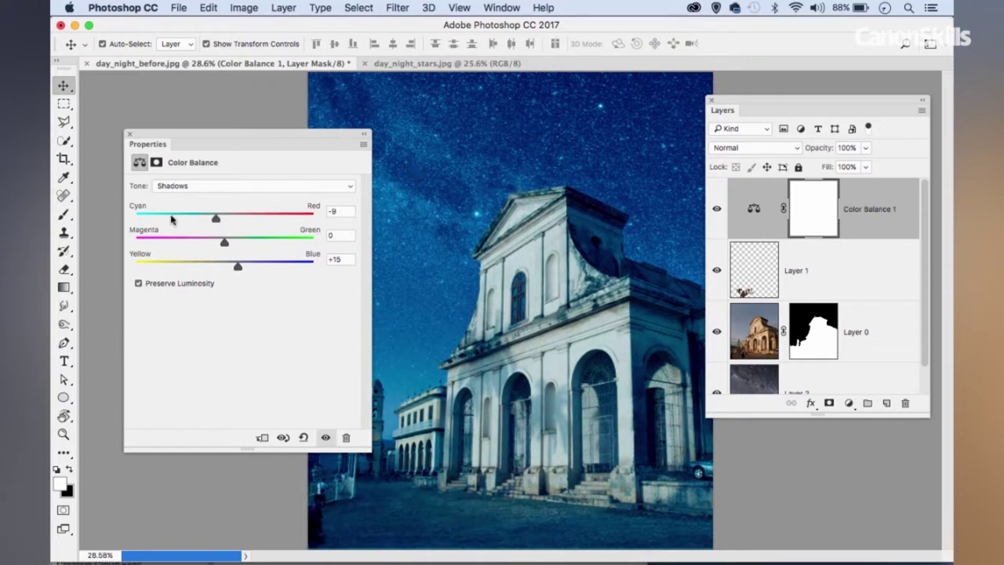
{"action": "mouse_move", "coordinate": [215, 219]}
{"action": "left_mouse_down"}
{"action": "mouse_move", "coordinate": [205, 221]}
{"action": "mouse_move", "coordinate": [222, 222]}
{"action": "left_mouse_up"}
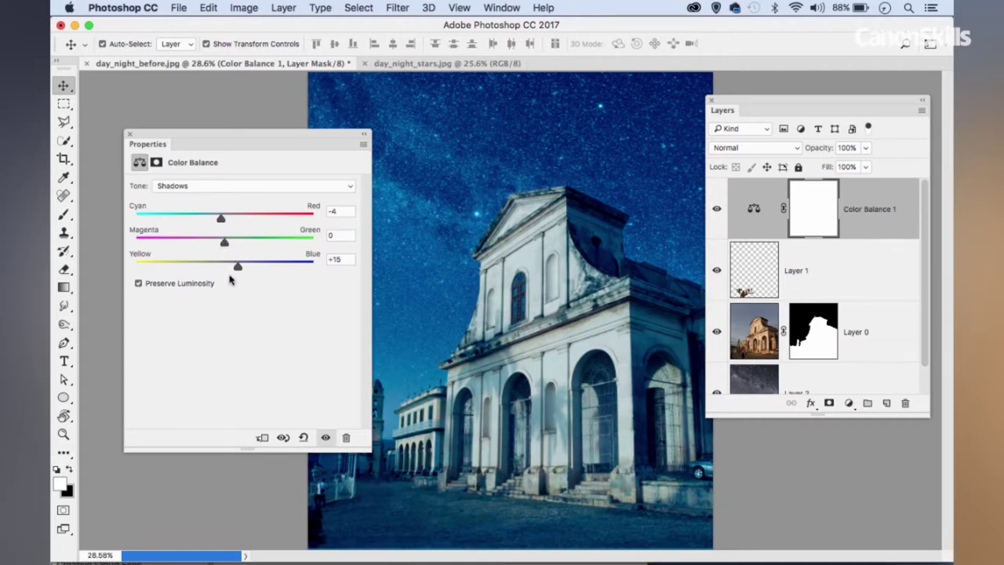
Copy Layer 0's building mask onto Color Balance 1 and compare it on and off
{"action": "left_click", "coordinate": [130, 137]}
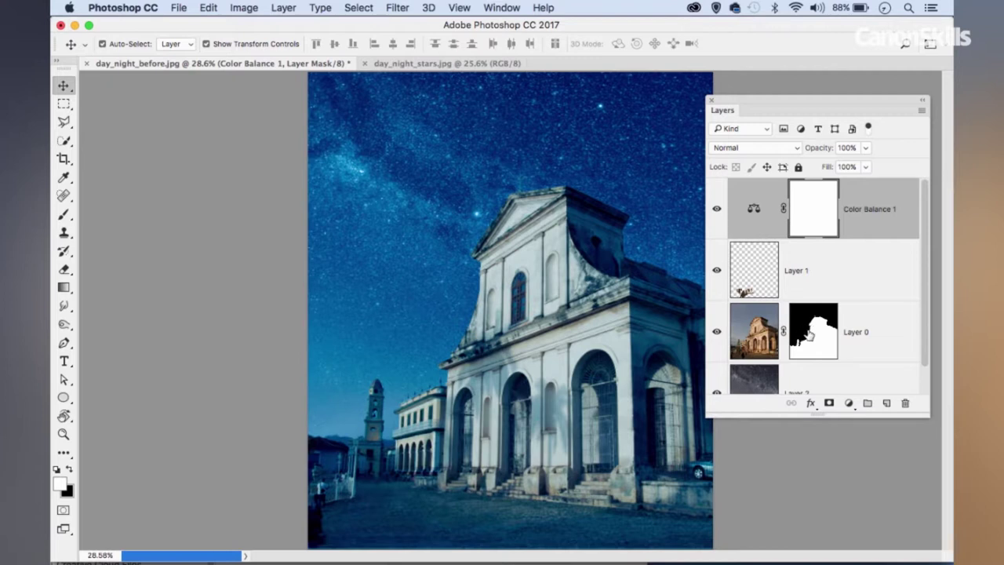
{"action": "left_click_drag", "start_coordinate": [803, 328], "coordinate": [813, 228]}
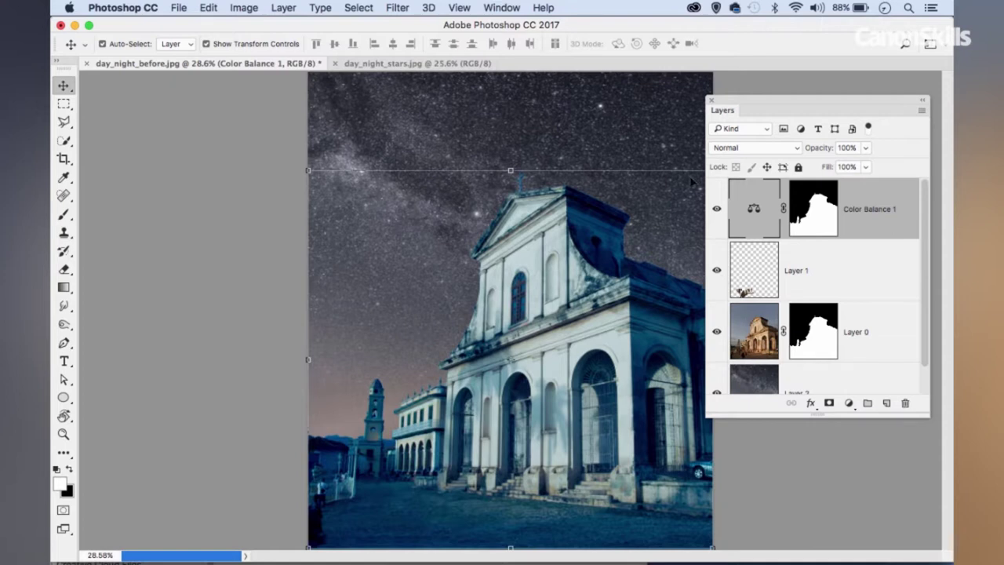
{"action": "left_click", "coordinate": [717, 209]}
{"action": "left_click", "coordinate": [718, 209]}
{"action": "left_click", "coordinate": [718, 209]}
{"action": "left_click", "coordinate": [719, 209]}
Rebalance Color Balance 1: midtones Blue +41 and Magenta -20, less blue in shadows
{"action": "double_click", "coordinate": [754, 210]}
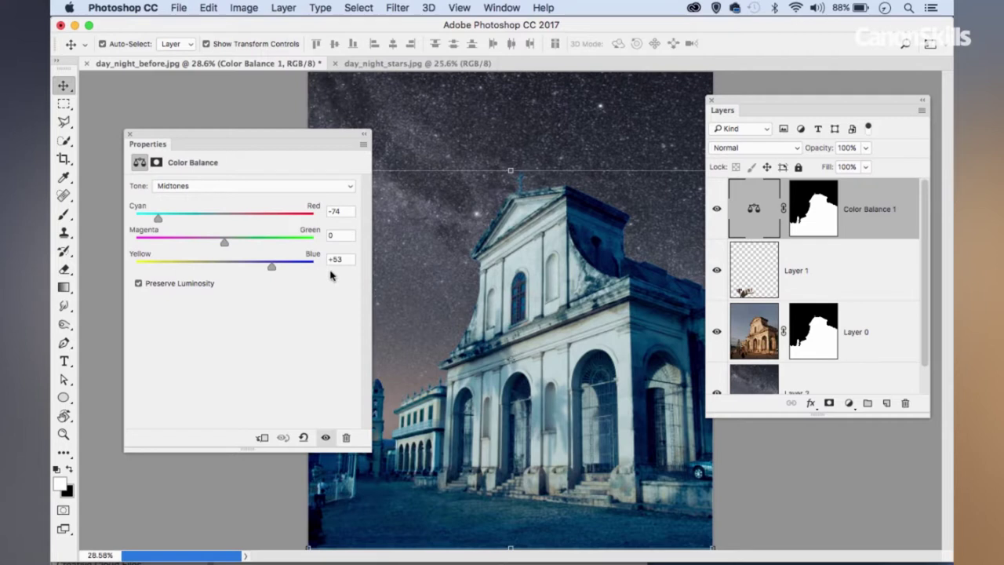
{"action": "left_click_drag", "start_coordinate": [272, 267], "coordinate": [259, 267]}
{"action": "left_click", "coordinate": [229, 186]}
{"action": "left_click", "coordinate": [216, 174]}
{"action": "left_click_drag", "start_coordinate": [236, 270], "coordinate": [226, 269]}
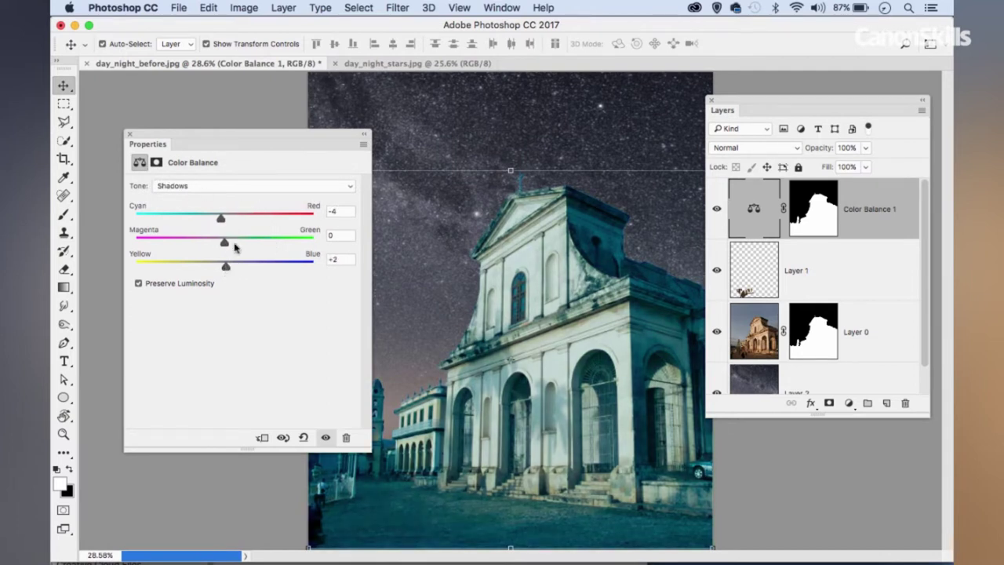
{"action": "left_click", "coordinate": [194, 186]}
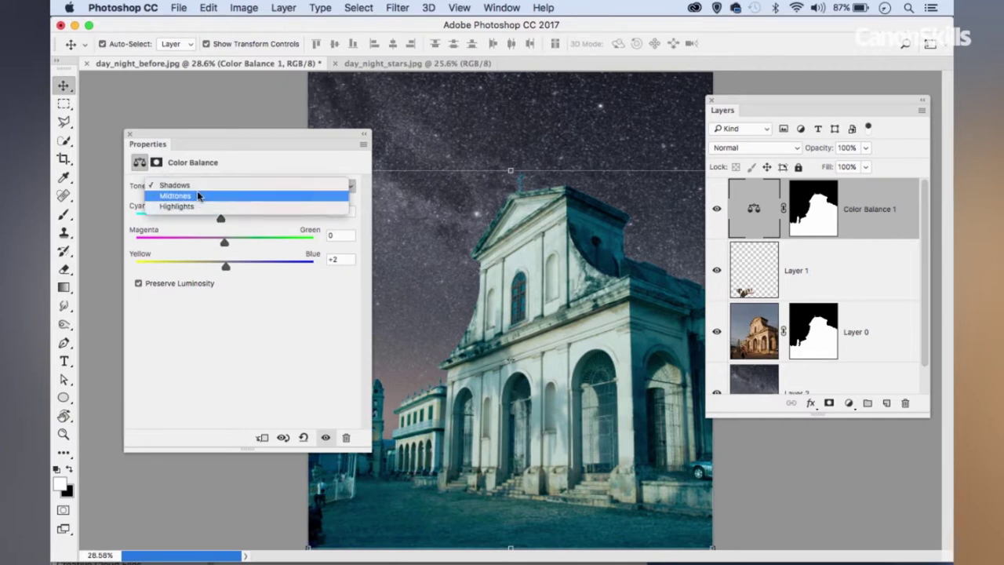
{"action": "left_click", "coordinate": [197, 196]}
{"action": "left_click_drag", "start_coordinate": [223, 246], "coordinate": [206, 246]}
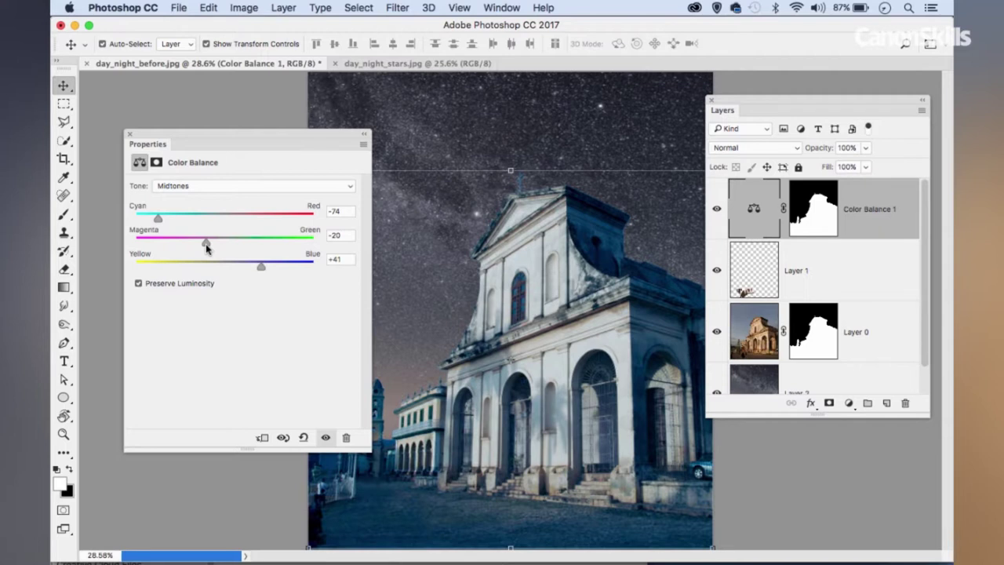
{"action": "left_click", "coordinate": [129, 133]}
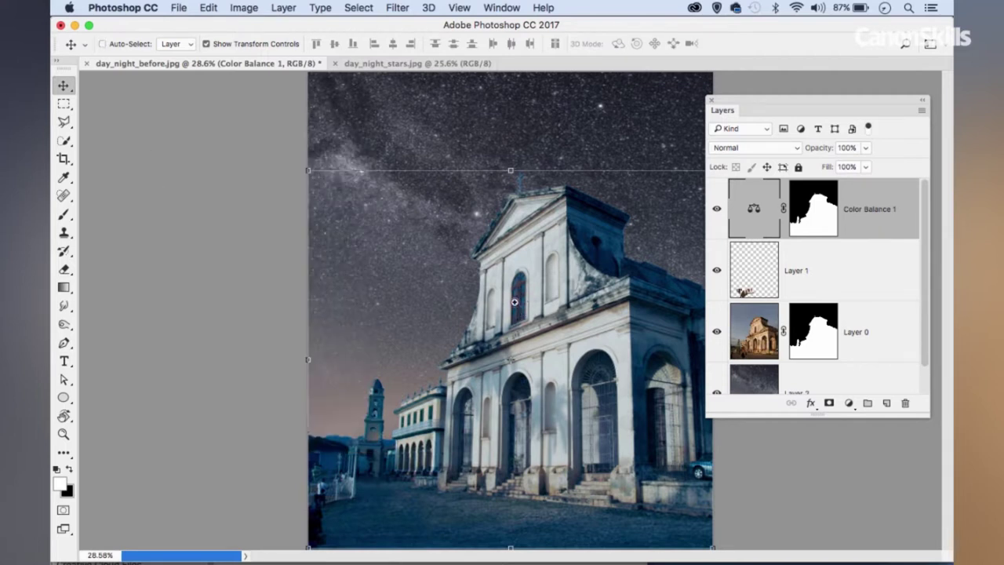
{"action": "scroll", "coordinate": [537, 317], "scroll_direction": "up", "scroll_amount": 1}
{"action": "scroll", "coordinate": [536, 316], "scroll_direction": "up", "scroll_amount": 5}
Trace every glass pane of the arched window into one Polygonal Lasso selection
{"action": "left_click_drag", "start_coordinate": [594, 332], "coordinate": [510, 331]}
{"action": "scroll", "coordinate": [511, 331], "scroll_direction": "up", "scroll_amount": 3}
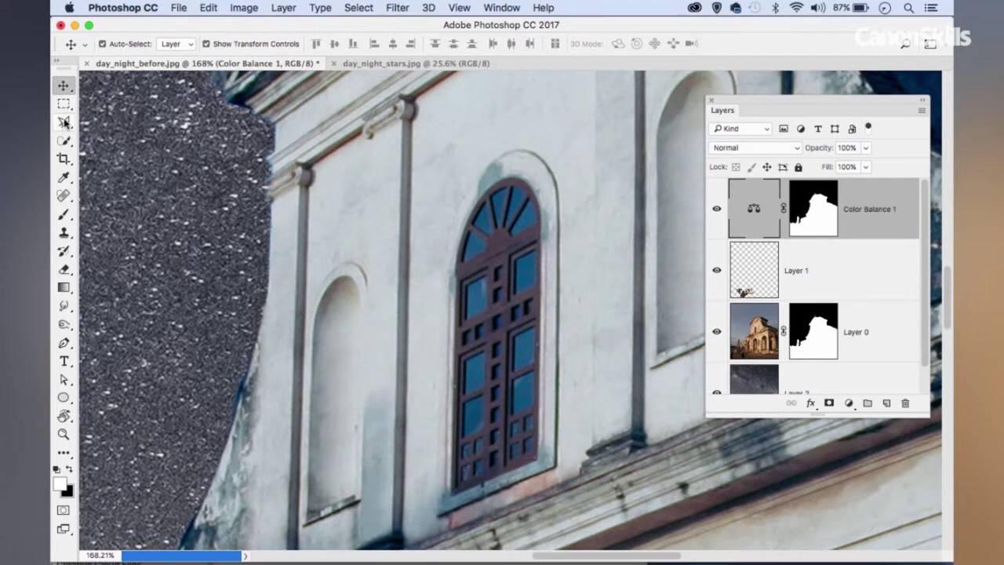
{"action": "left_click_drag", "start_coordinate": [65, 123], "coordinate": [91, 133]}
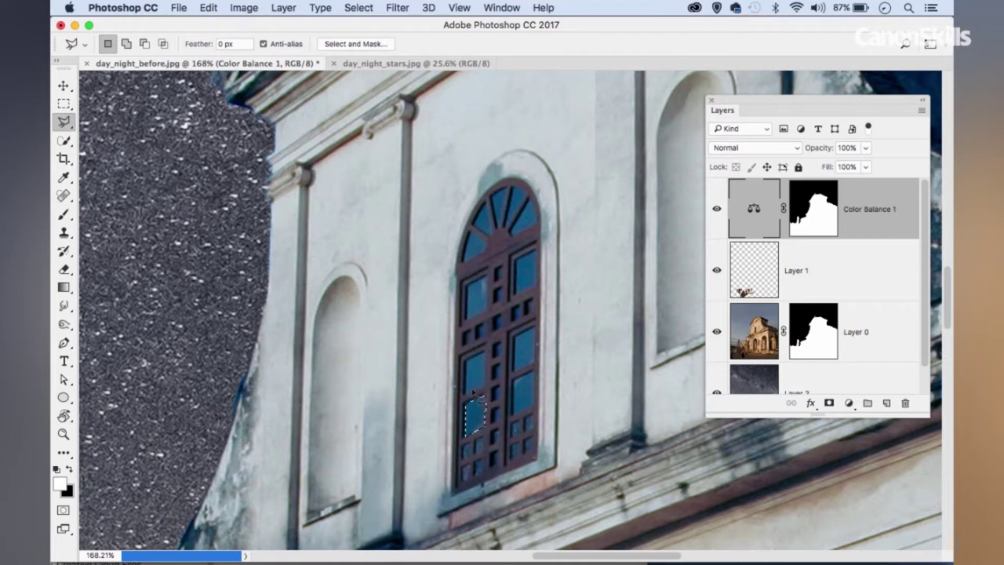
{"action": "key", "text": "shift"}
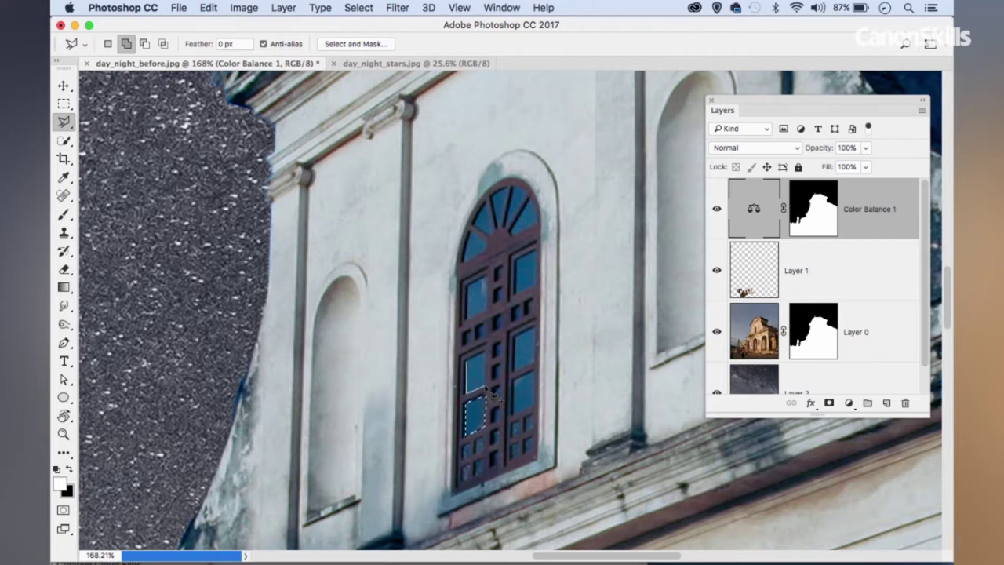
{"action": "left_click", "coordinate": [492, 361]}
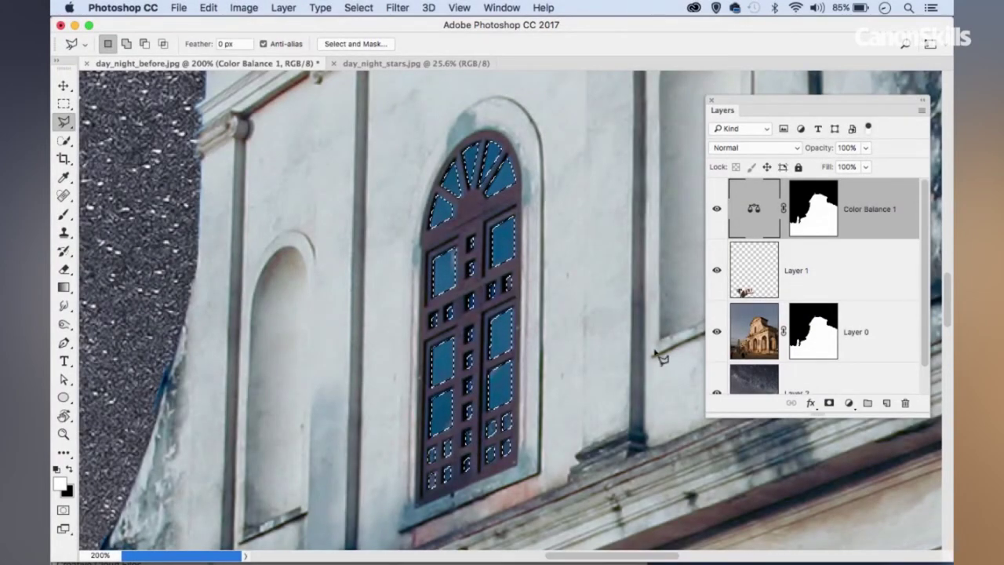
Add a Solid Color fill layer in pale warm yellow #fcf6d5 over the window panes
{"action": "left_click", "coordinate": [848, 404]}
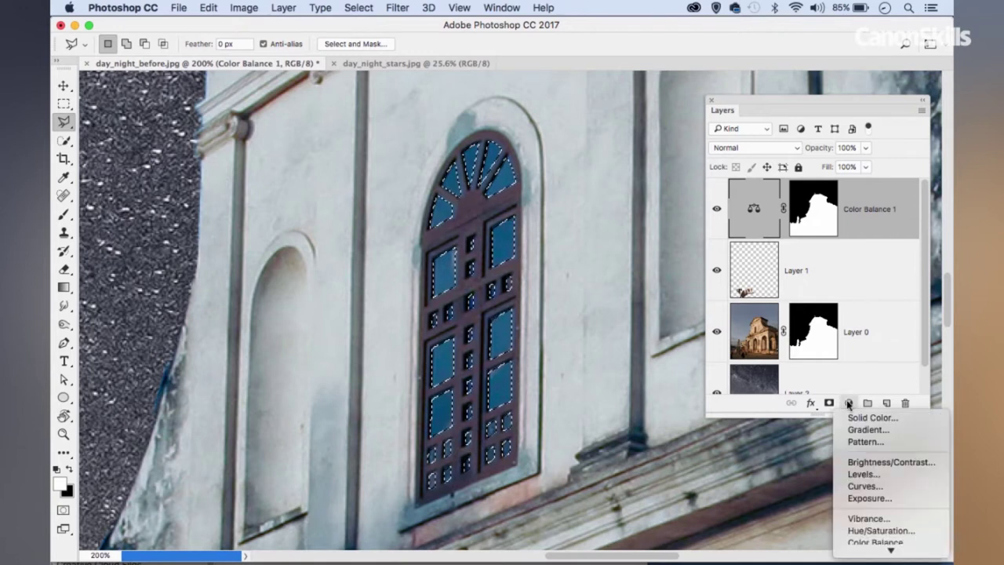
{"action": "left_click", "coordinate": [867, 418]}
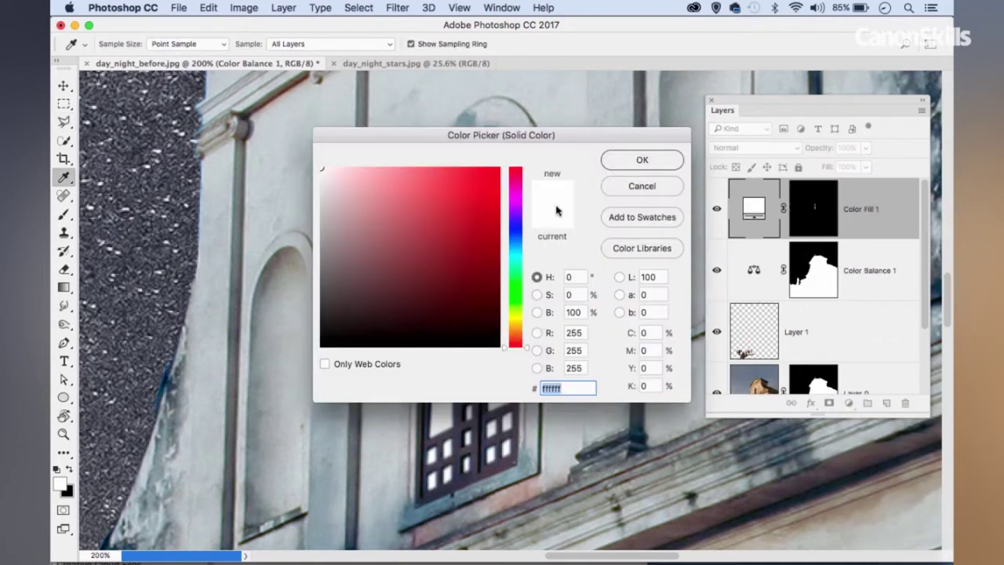
{"action": "left_click_drag", "start_coordinate": [484, 135], "coordinate": [730, 116]}
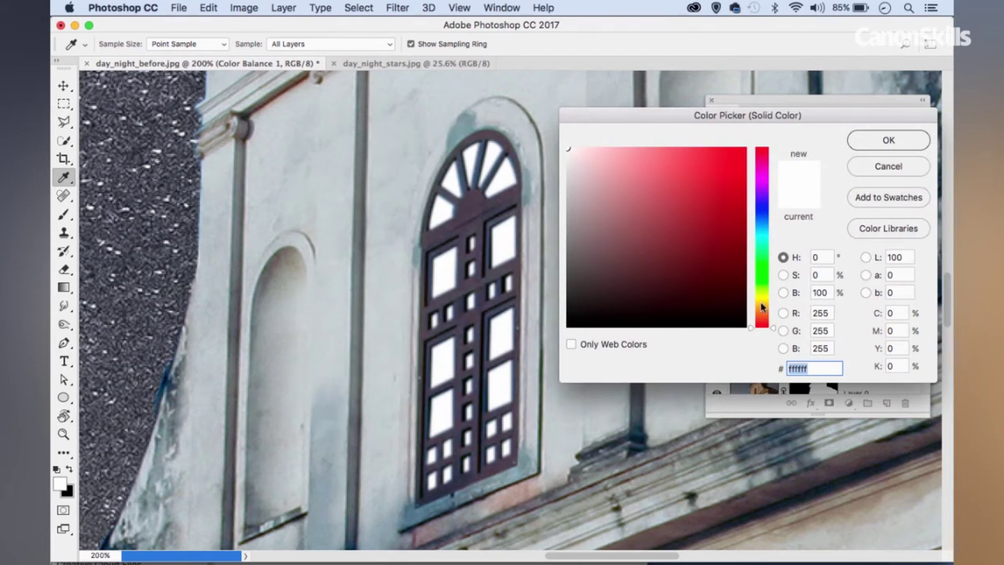
{"action": "left_click_drag", "start_coordinate": [761, 307], "coordinate": [761, 303]}
{"action": "left_click", "coordinate": [595, 149]}
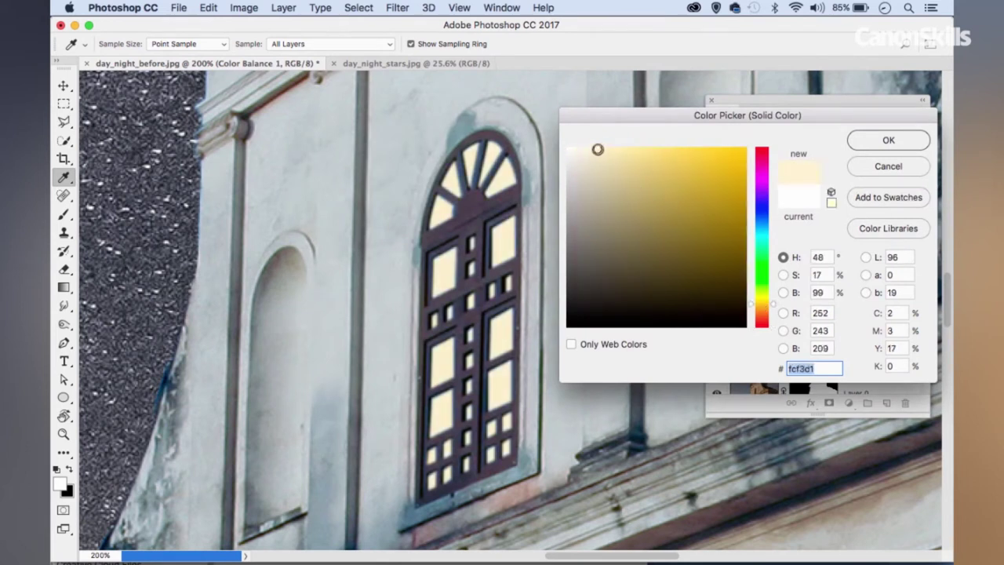
{"action": "left_click_drag", "start_coordinate": [593, 149], "coordinate": [592, 148]}
{"action": "left_click_drag", "start_coordinate": [755, 305], "coordinate": [753, 310]}
{"action": "left_click_drag", "start_coordinate": [594, 152], "coordinate": [587, 149]}
{"action": "left_click_drag", "start_coordinate": [752, 309], "coordinate": [751, 308]}
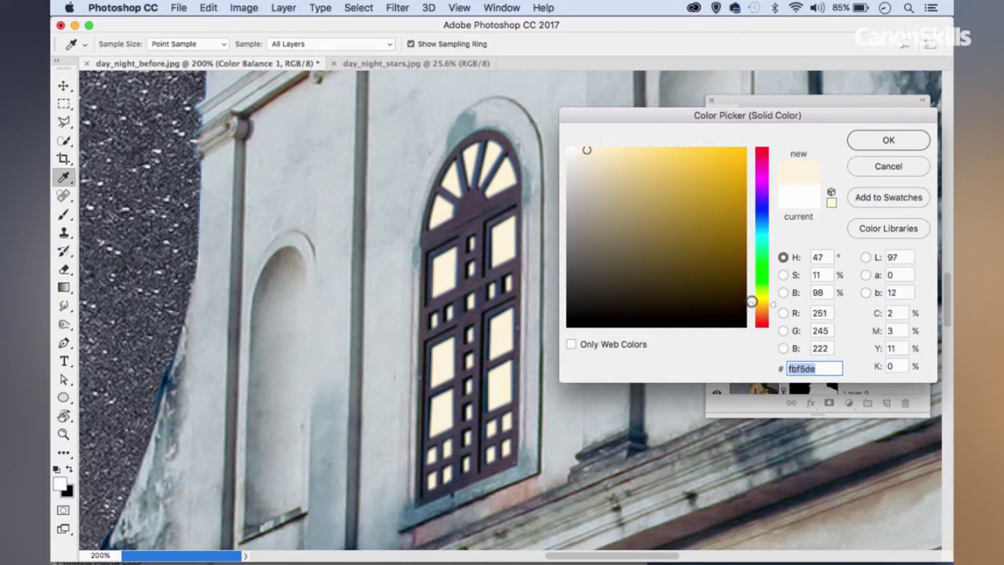
{"action": "left_click_drag", "start_coordinate": [601, 161], "coordinate": [578, 149]}
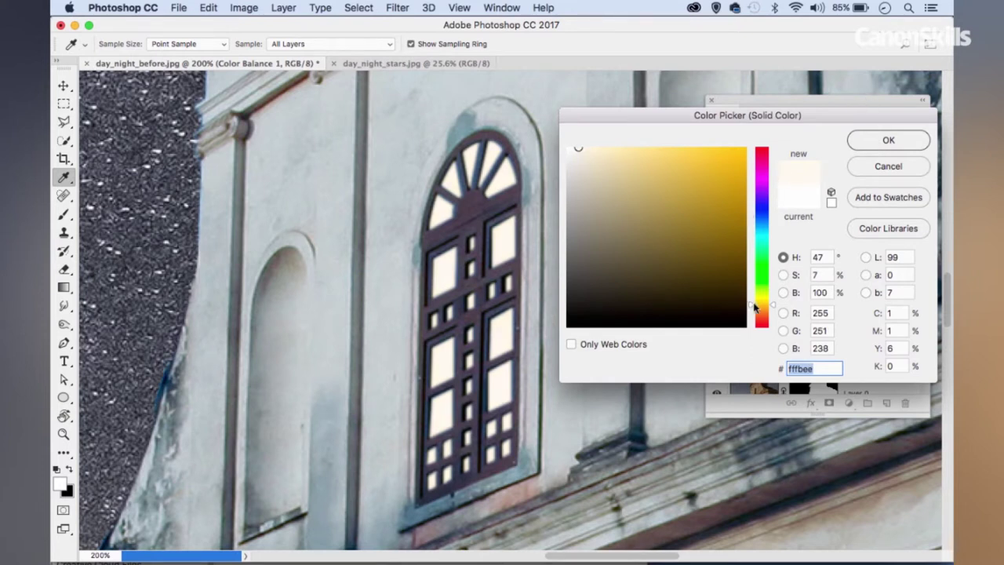
{"action": "left_click_drag", "start_coordinate": [755, 307], "coordinate": [753, 306]}
{"action": "left_click", "coordinate": [594, 149]}
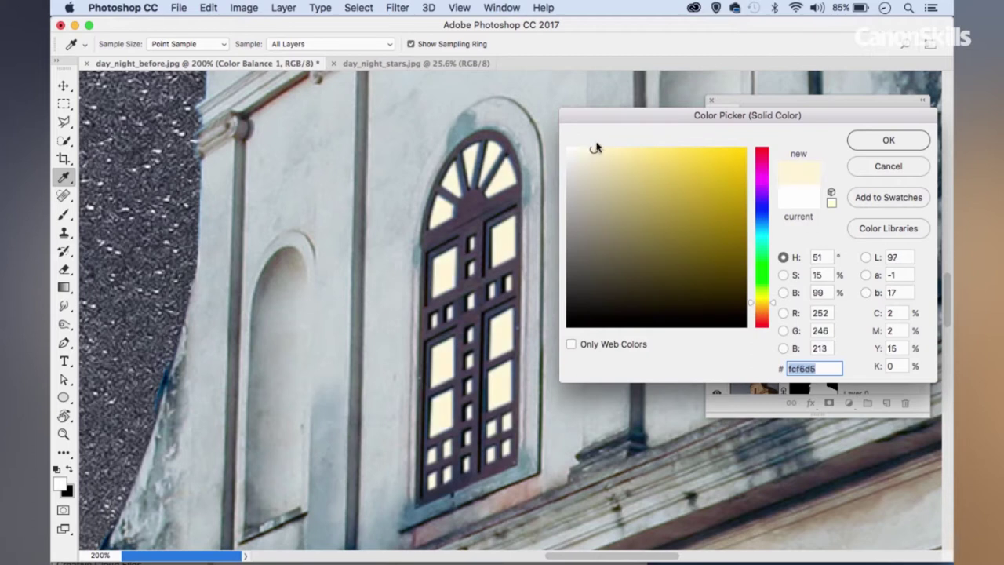
{"action": "left_click", "coordinate": [890, 141]}
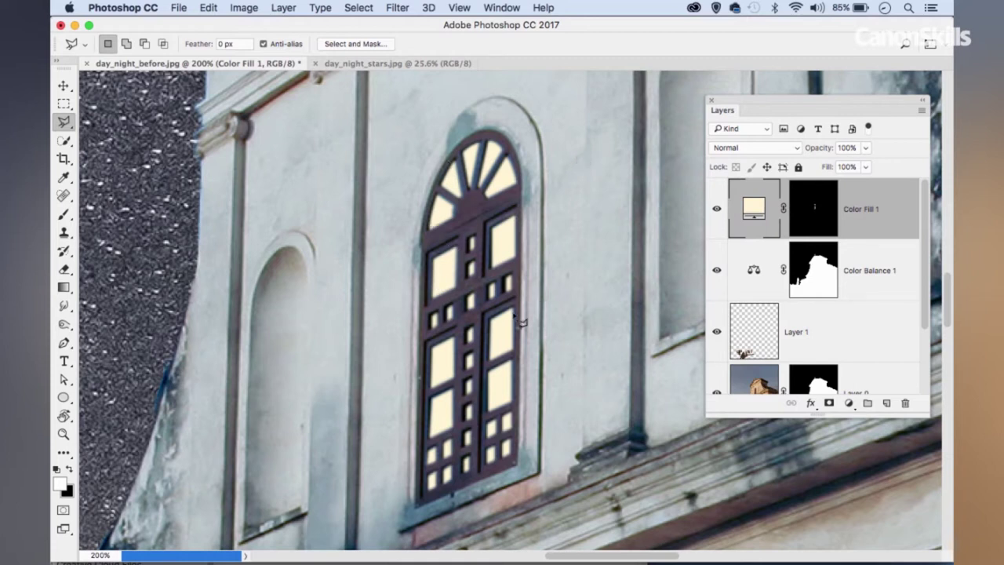
Give Color Fill 1 an orange Linear Light Outer Glow at 60% opacity and 24 px size
{"action": "double_click", "coordinate": [895, 210]}
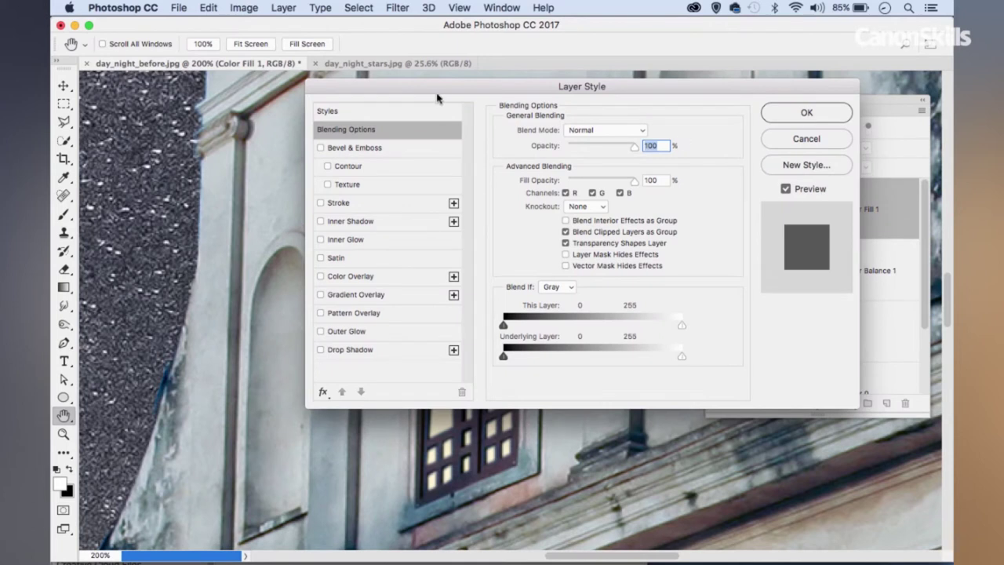
{"action": "left_click_drag", "start_coordinate": [441, 96], "coordinate": [752, 115]}
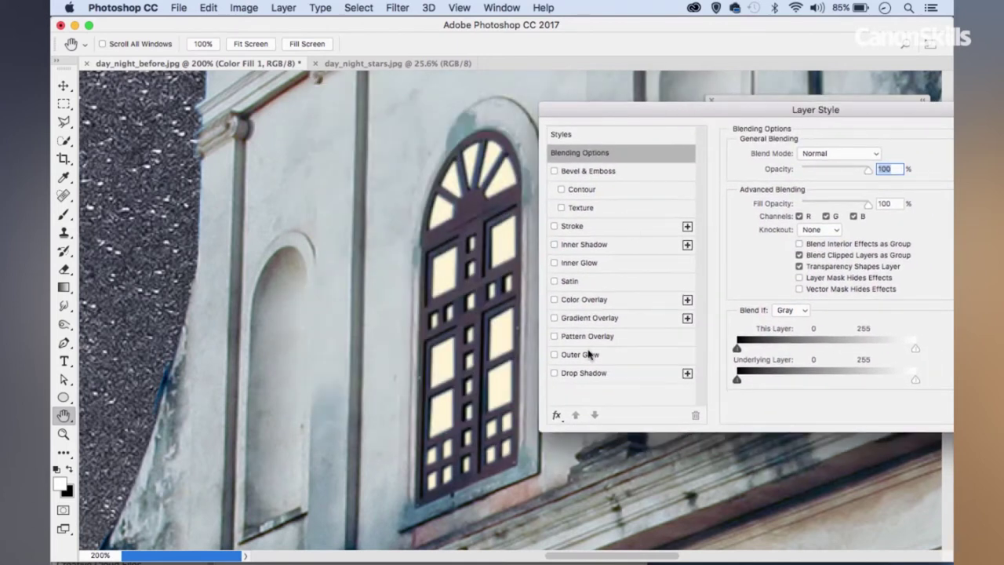
{"action": "left_click", "coordinate": [580, 354]}
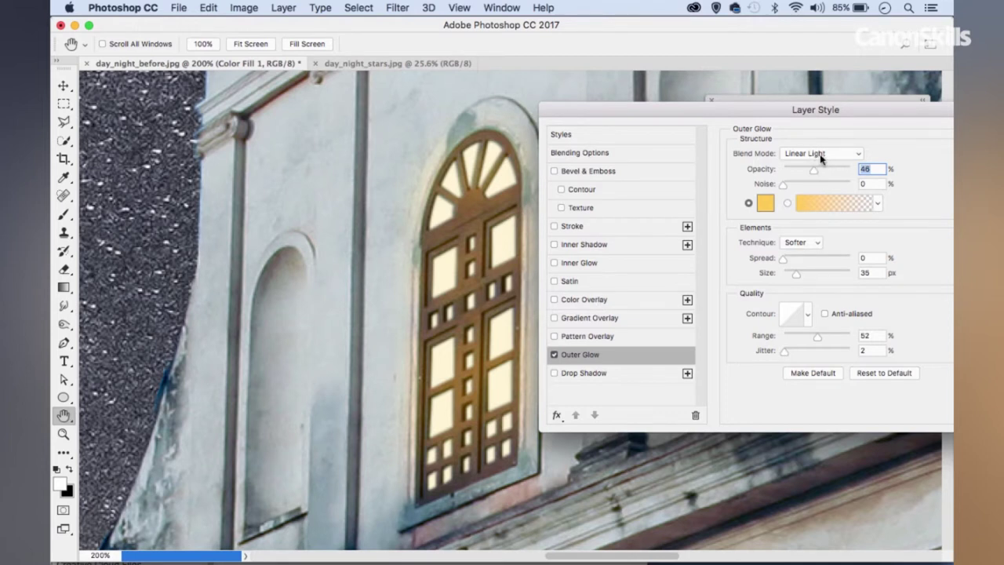
{"action": "mouse_move", "coordinate": [818, 172]}
{"action": "left_mouse_down"}
{"action": "mouse_move", "coordinate": [838, 177]}
{"action": "mouse_move", "coordinate": [803, 173]}
{"action": "left_mouse_up"}
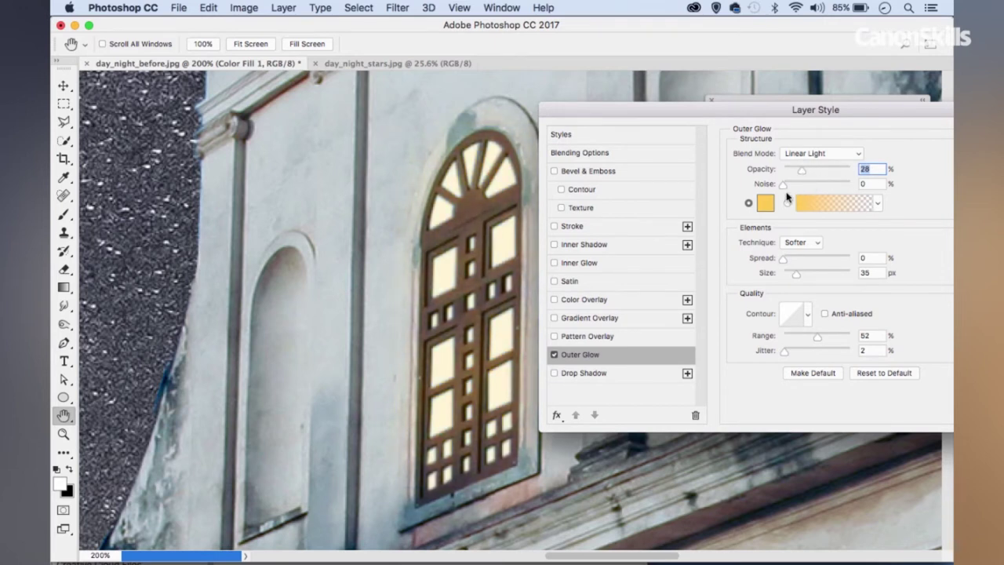
{"action": "left_click_drag", "start_coordinate": [802, 170], "coordinate": [823, 173]}
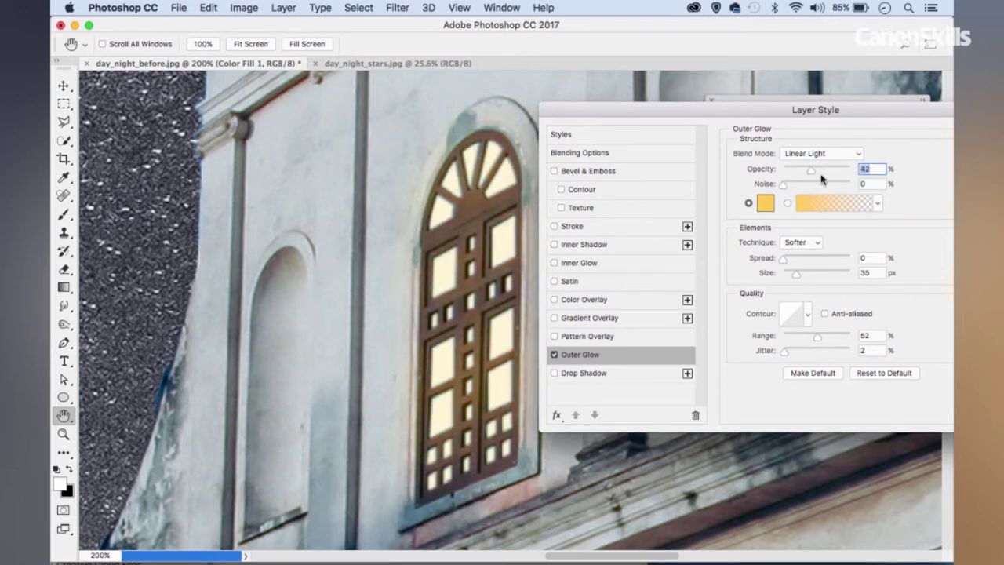
{"action": "left_click", "coordinate": [765, 204]}
{"action": "left_click_drag", "start_coordinate": [679, 156], "coordinate": [687, 150]}
{"action": "left_click", "coordinate": [863, 140]}
{"action": "mouse_move", "coordinate": [793, 274]}
{"action": "left_mouse_down"}
{"action": "mouse_move", "coordinate": [782, 277]}
{"action": "mouse_move", "coordinate": [795, 275]}
{"action": "left_mouse_up"}
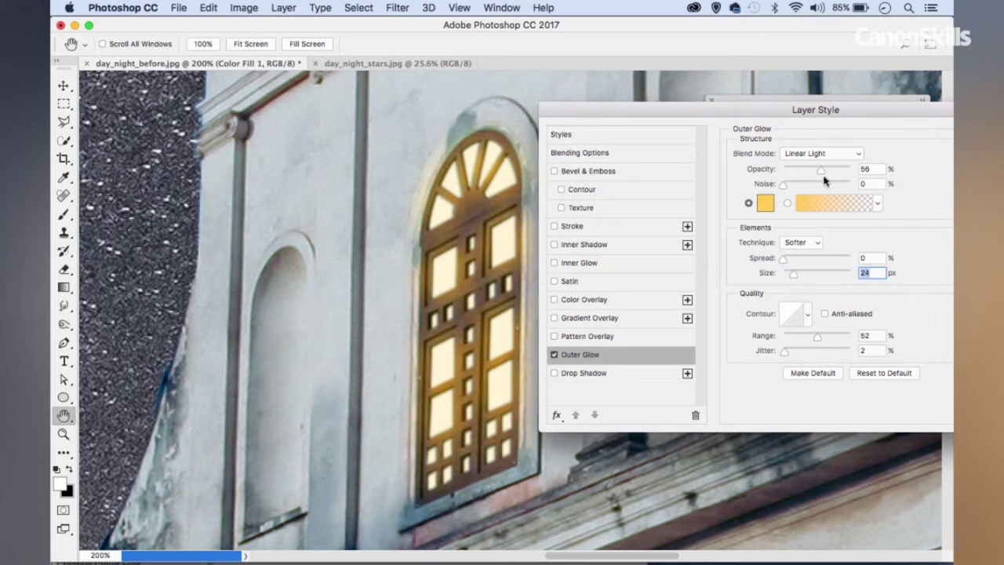
{"action": "left_click_drag", "start_coordinate": [822, 175], "coordinate": [824, 176]}
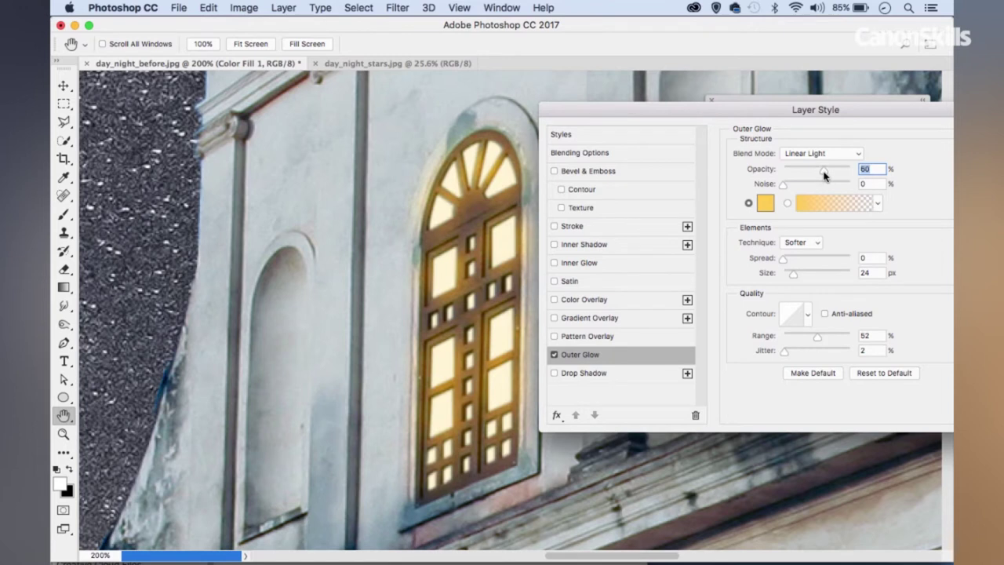
{"action": "left_click_drag", "start_coordinate": [833, 106], "coordinate": [619, 94]}
{"action": "left_click", "coordinate": [889, 124]}
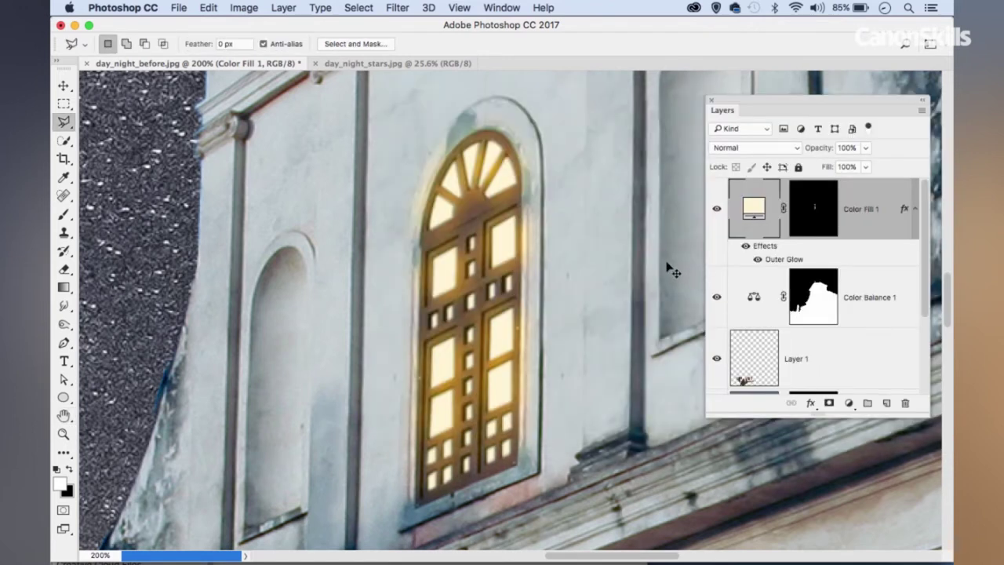
Zoom in on the bell tower and target Color Fill 1's layer mask with the Brush tool
{"action": "key", "text": "super+0"}
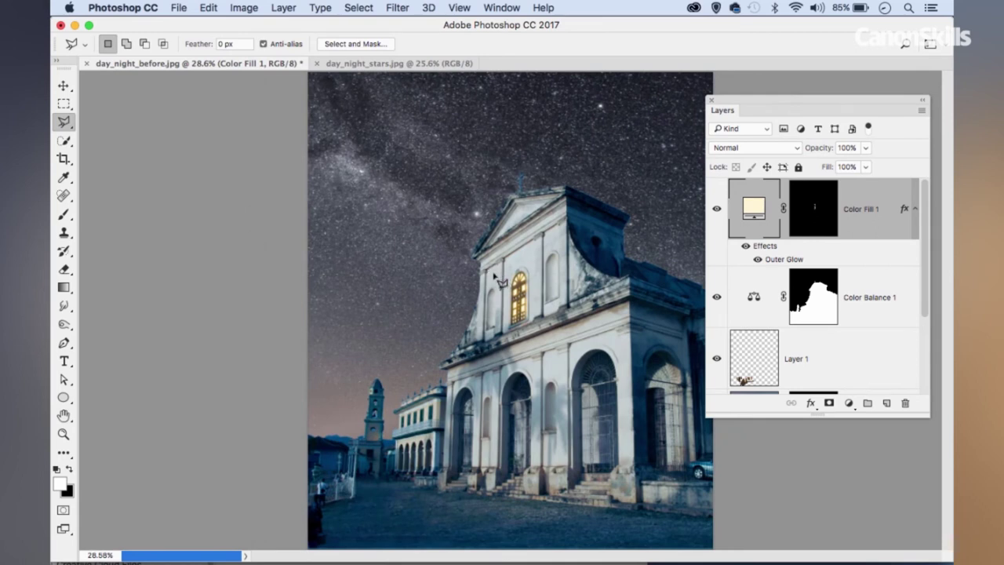
{"action": "left_click_drag", "start_coordinate": [522, 312], "coordinate": [619, 330]}
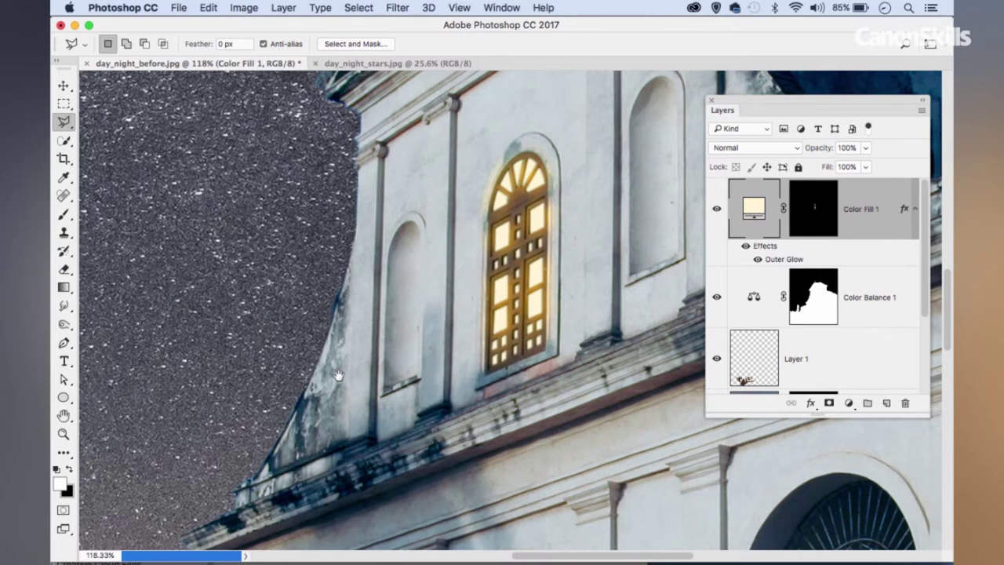
{"action": "scroll", "coordinate": [417, 332], "scroll_direction": "left", "scroll_amount": 10}
{"action": "left_click_drag", "start_coordinate": [424, 347], "coordinate": [467, 349]}
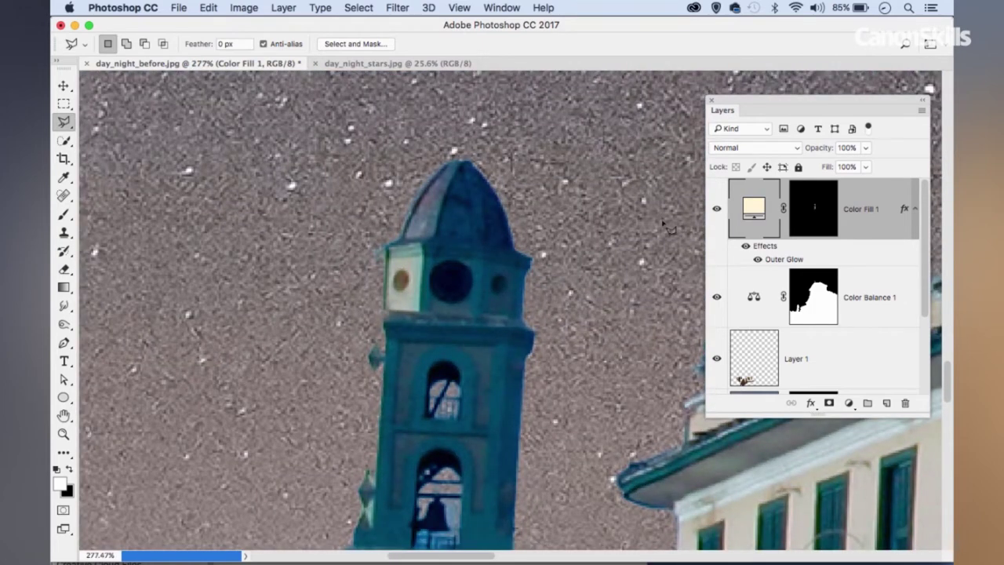
{"action": "left_click", "coordinate": [808, 203]}
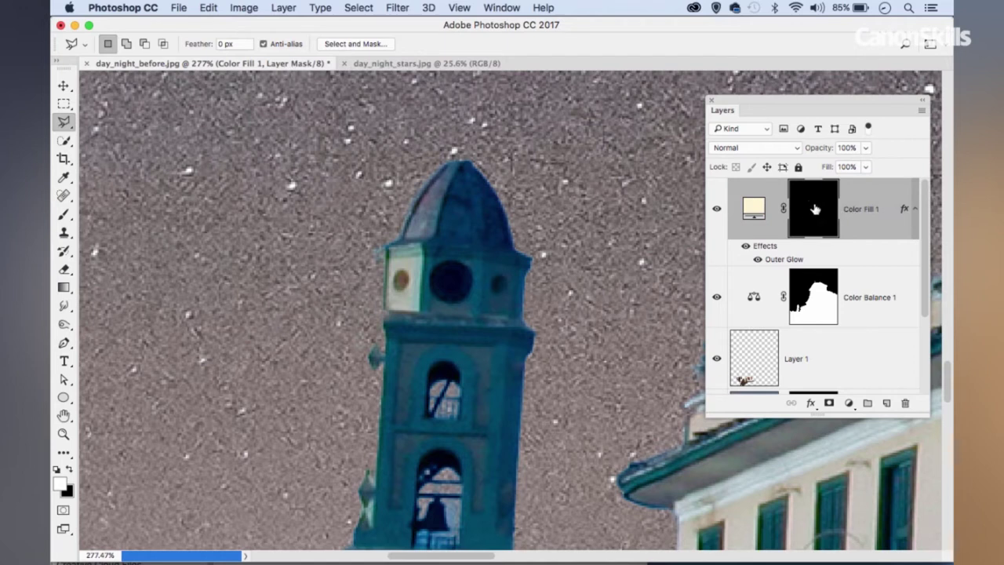
{"action": "left_click", "coordinate": [63, 214]}
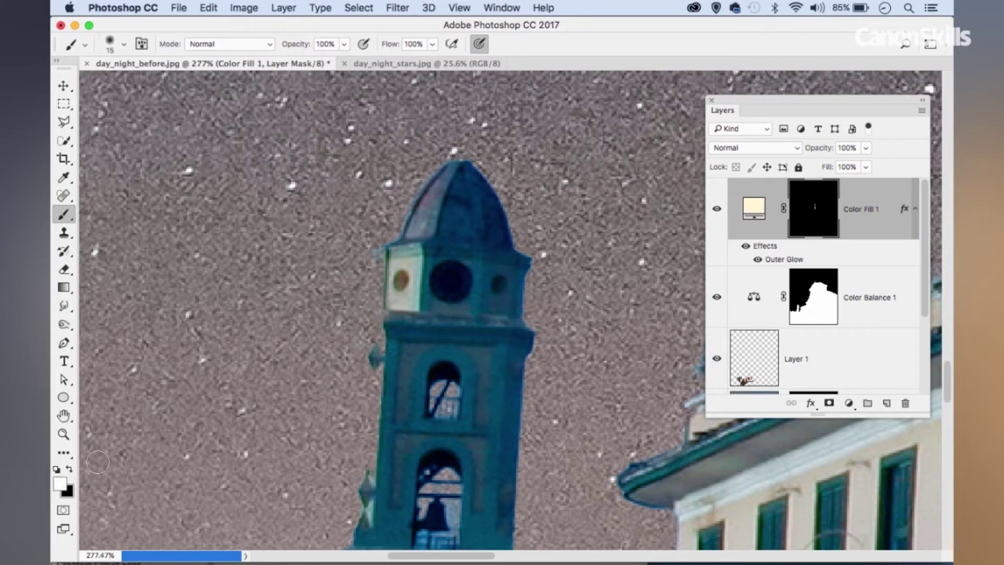
Paint white into the tower's round window and the small left and right windows
{"action": "left_click", "coordinate": [500, 288]}
{"action": "left_click", "coordinate": [450, 278]}
{"action": "key", "text": "bracketright"}
{"action": "left_click", "coordinate": [449, 279]}
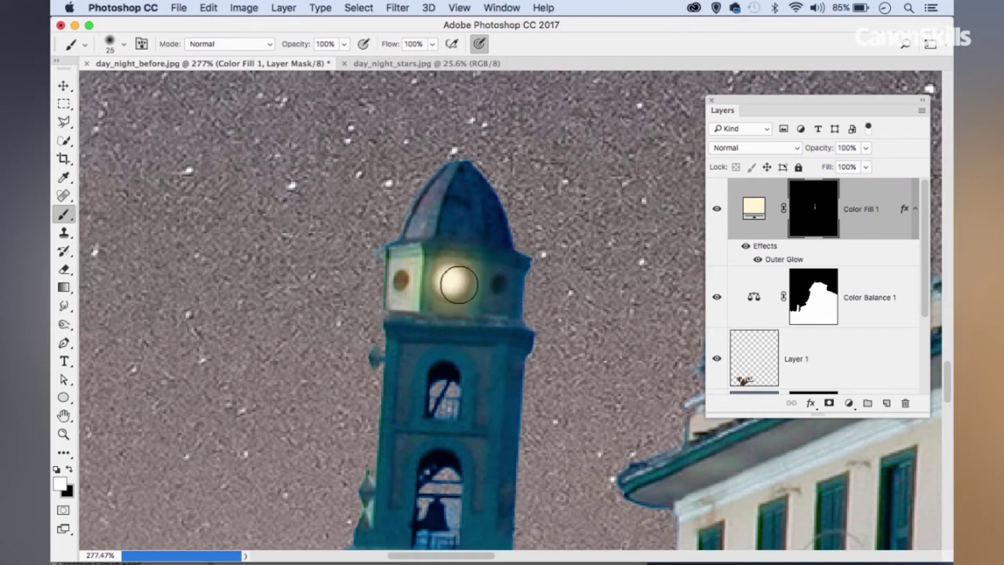
{"action": "key", "text": "bracketleft"}
{"action": "key", "text": "bracketleft"}
{"action": "key", "text": "bracketleft"}
{"action": "key", "text": "bracketleft"}
{"action": "key", "text": "bracketleft"}
{"action": "left_click", "coordinate": [499, 285]}
{"action": "left_click", "coordinate": [400, 279]}
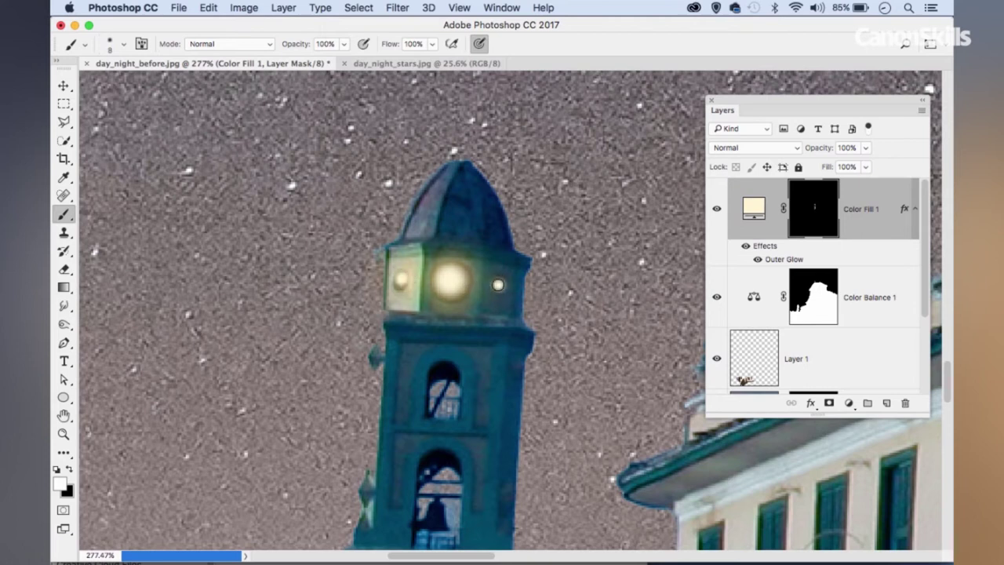
{"action": "key", "text": "super+0"}
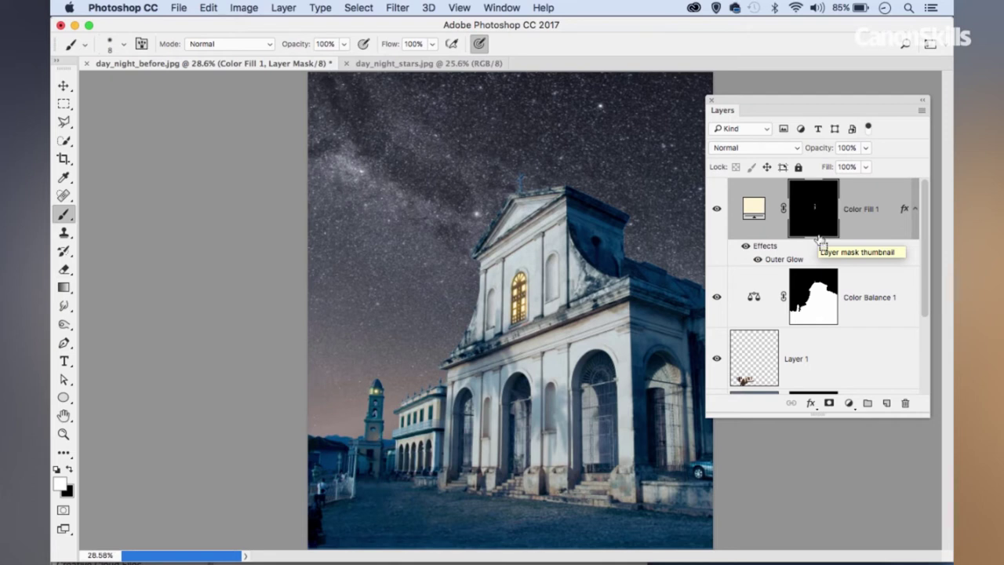
Stamp all visible layers into a new Layer 3 and open the Camera Raw Filter on it
{"action": "key", "text": "super+alt+shift+e"}
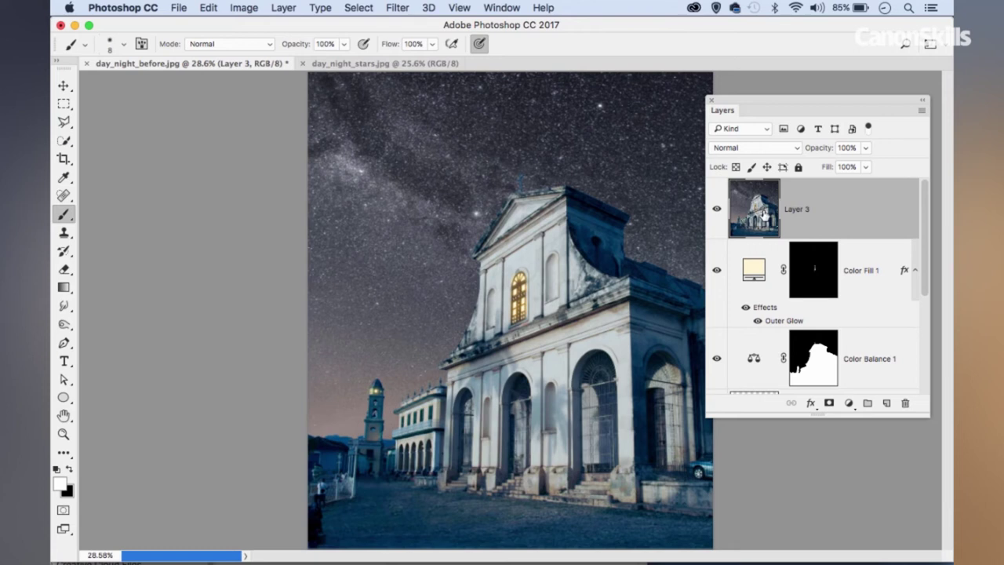
{"action": "left_click", "coordinate": [395, 9]}
{"action": "left_click", "coordinate": [422, 96]}
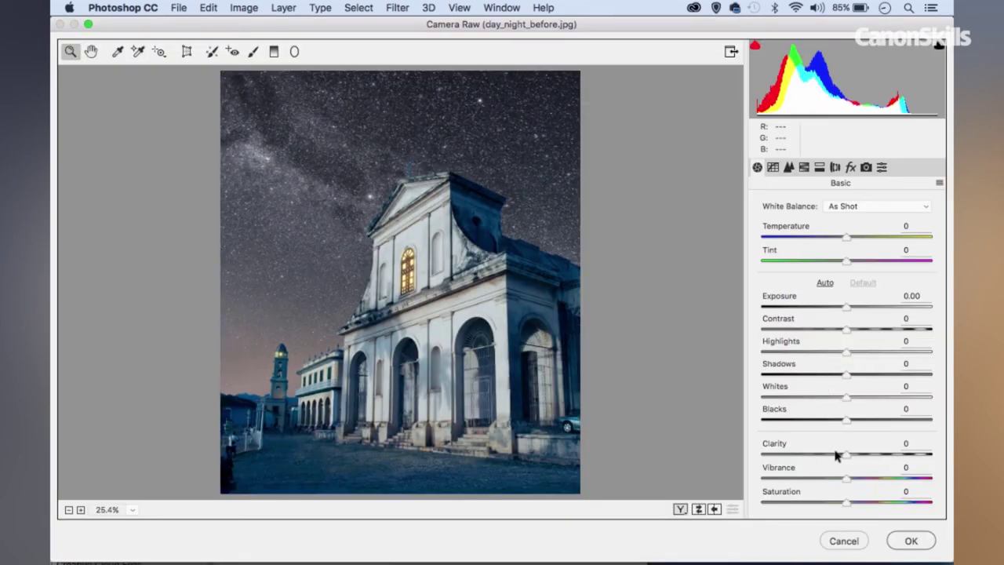
Set Saturation -33, Temperature -12, Tint +3 and Contrast +14 in Camera Raw's Basic panel
{"action": "left_click", "coordinate": [811, 503]}
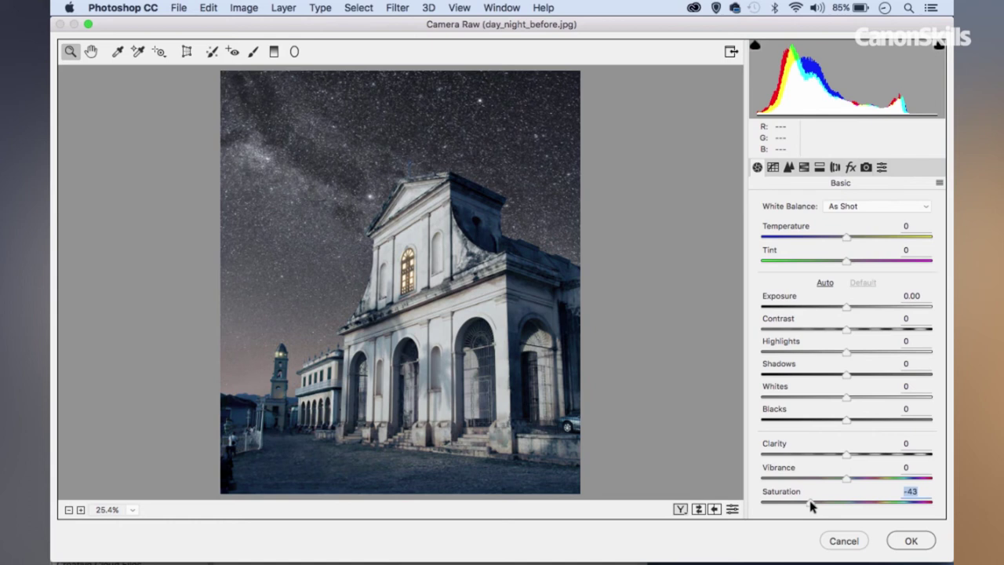
{"action": "left_click_drag", "start_coordinate": [811, 505], "coordinate": [819, 502]}
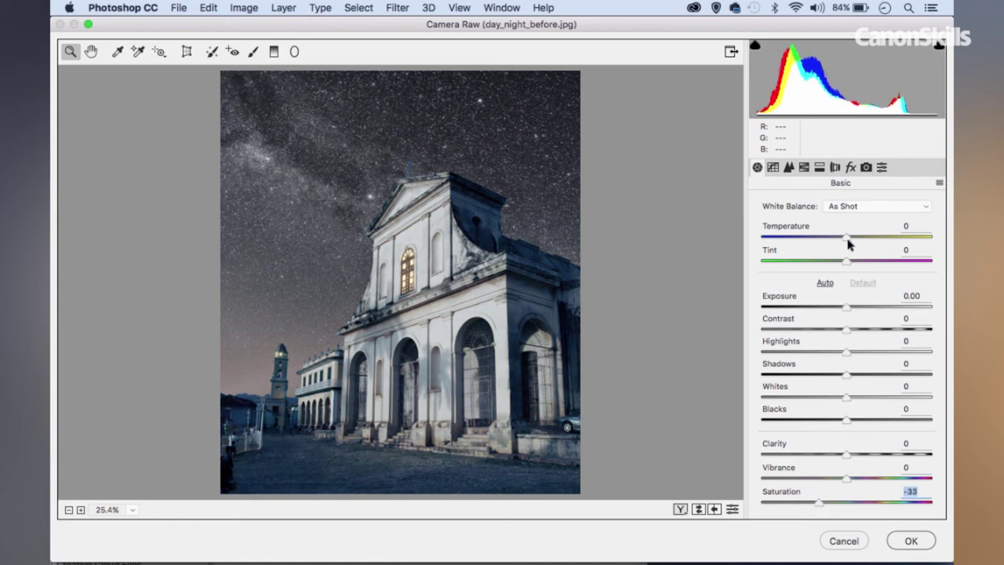
{"action": "left_click_drag", "start_coordinate": [846, 237], "coordinate": [847, 263]}
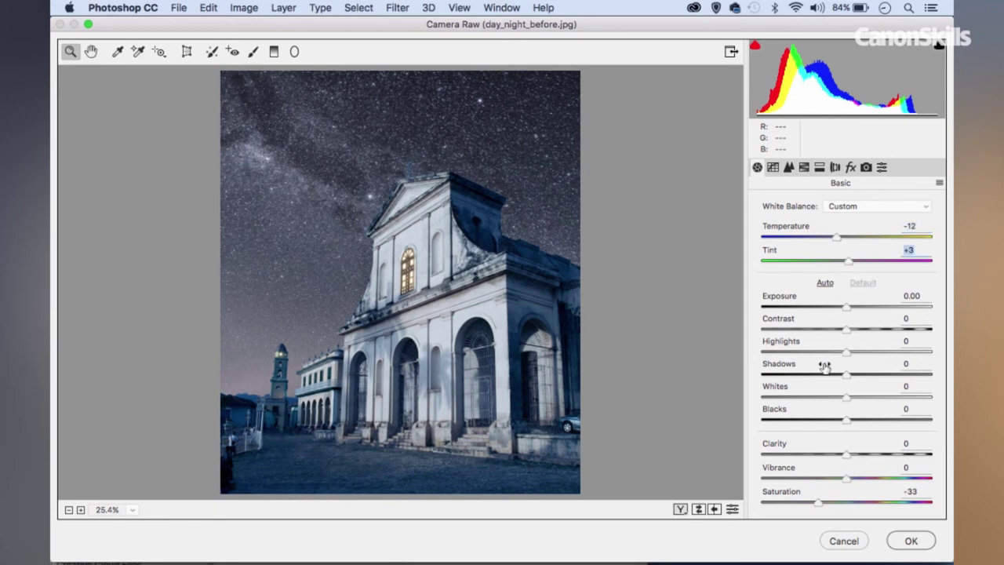
{"action": "left_click_drag", "start_coordinate": [847, 332], "coordinate": [857, 332]}
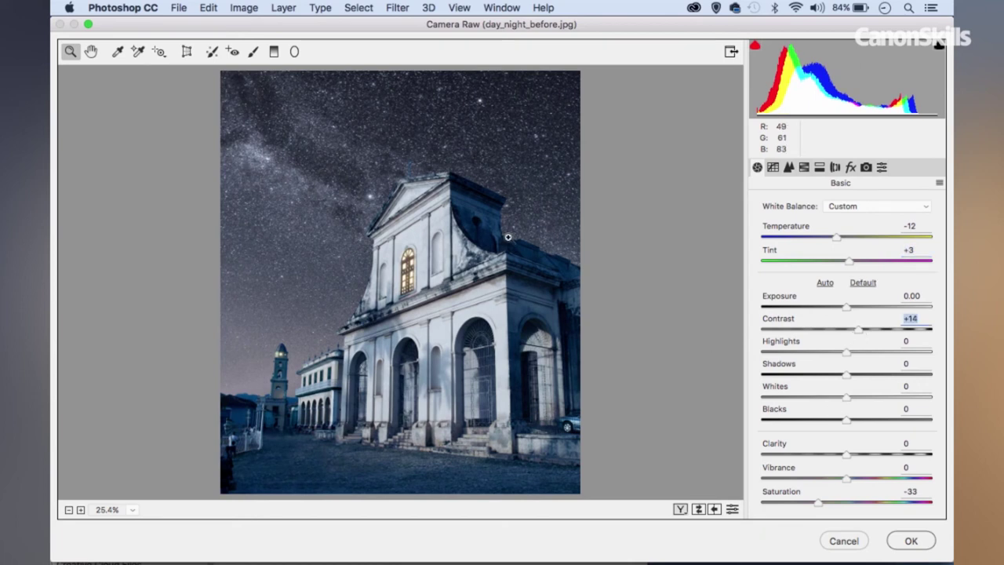
Darken the edges with a full-frame Radial Filter, set Exposure to -0.20, and apply the grade
{"action": "left_click", "coordinate": [294, 52]}
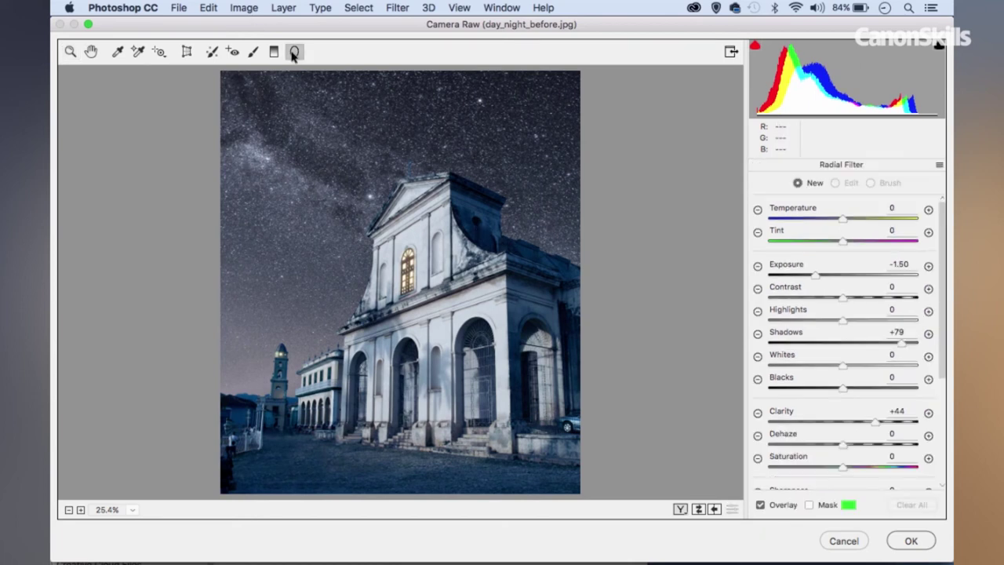
{"action": "left_click", "coordinate": [758, 266]}
{"action": "left_click", "coordinate": [758, 266]}
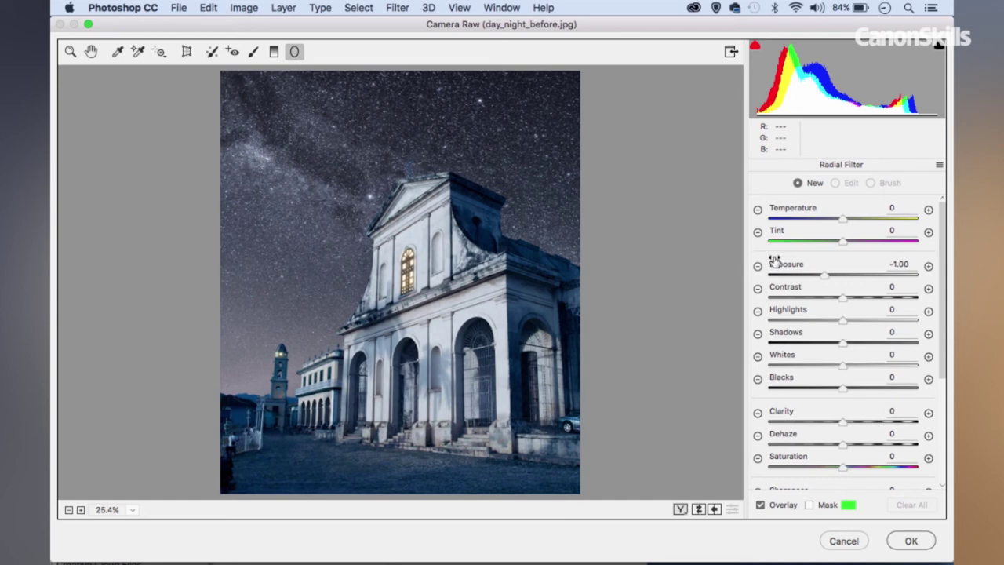
{"action": "double_click", "coordinate": [403, 284]}
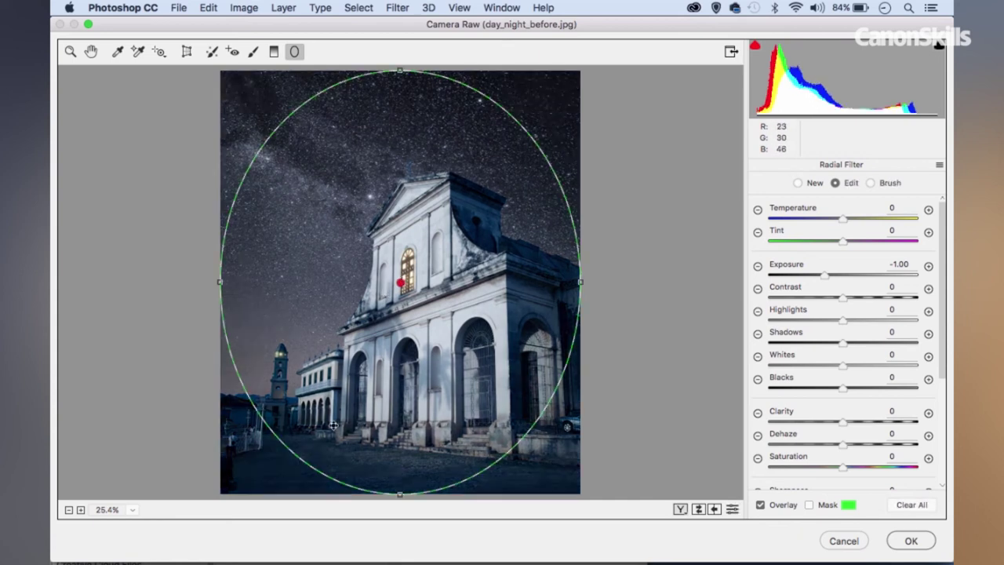
{"action": "left_click_drag", "start_coordinate": [828, 277], "coordinate": [837, 280]}
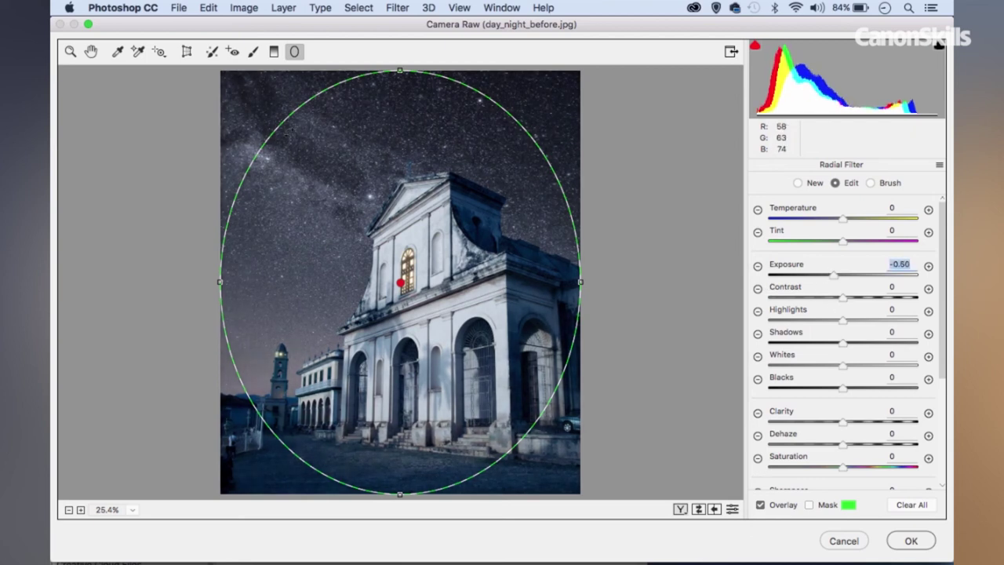
{"action": "left_click", "coordinate": [70, 51]}
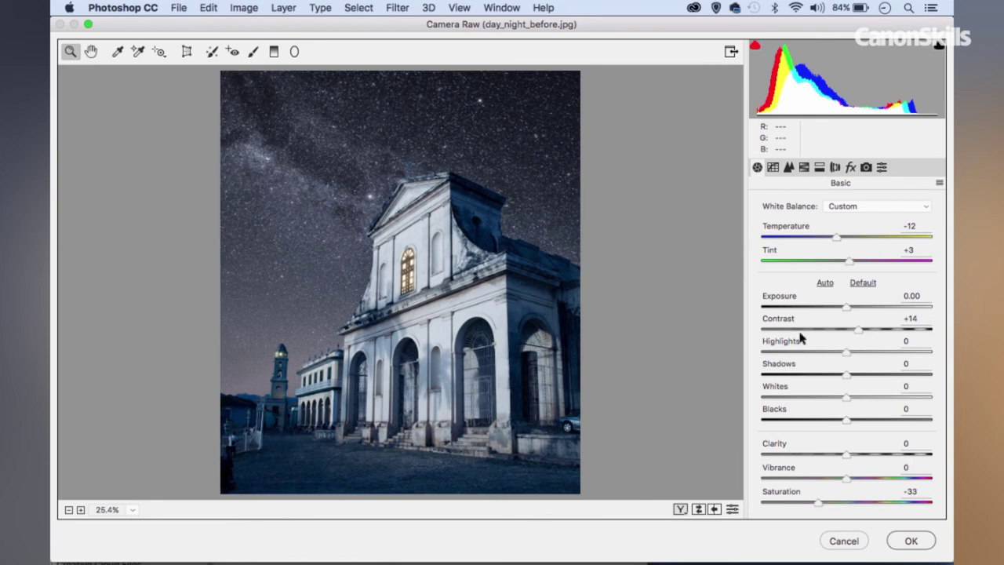
{"action": "left_click_drag", "start_coordinate": [846, 312], "coordinate": [843, 313]}
{"action": "left_click", "coordinate": [911, 541]}
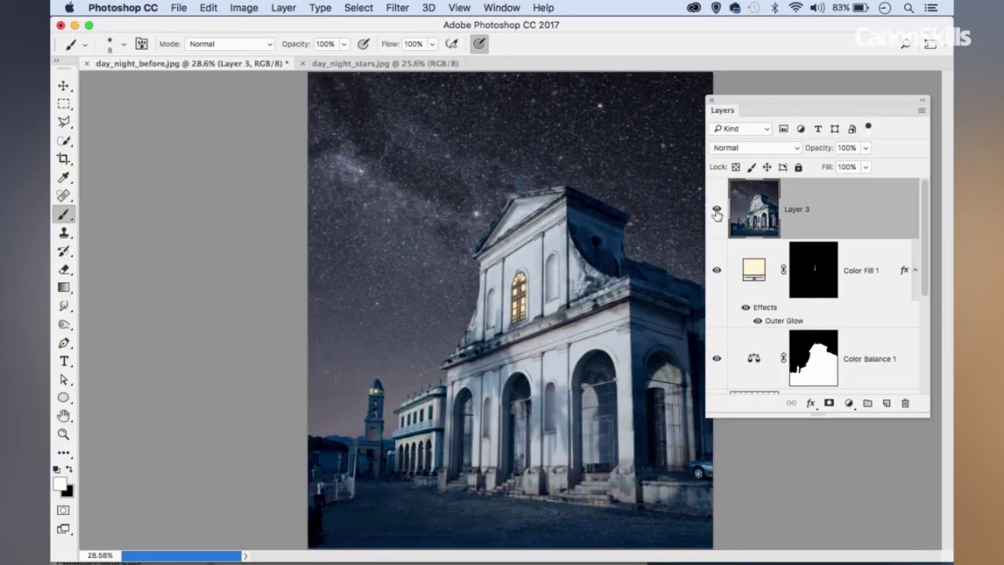
Toggle Layer 3's visibility repeatedly to compare the graded result with the layers beneath
{"action": "left_click", "coordinate": [717, 215]}
{"action": "left_click", "coordinate": [717, 213]}
{"action": "left_click", "coordinate": [717, 213]}
{"action": "left_click", "coordinate": [716, 213]}
{"action": "left_click", "coordinate": [717, 213]}
{"action": "left_click", "coordinate": [716, 213]}
Solo Layer 0 and disable its layer mask to reveal the original photo
{"action": "left_click_drag", "start_coordinate": [720, 115], "coordinate": [729, 114]}
{"action": "scroll", "coordinate": [784, 275], "scroll_direction": "down", "scroll_amount": 5}
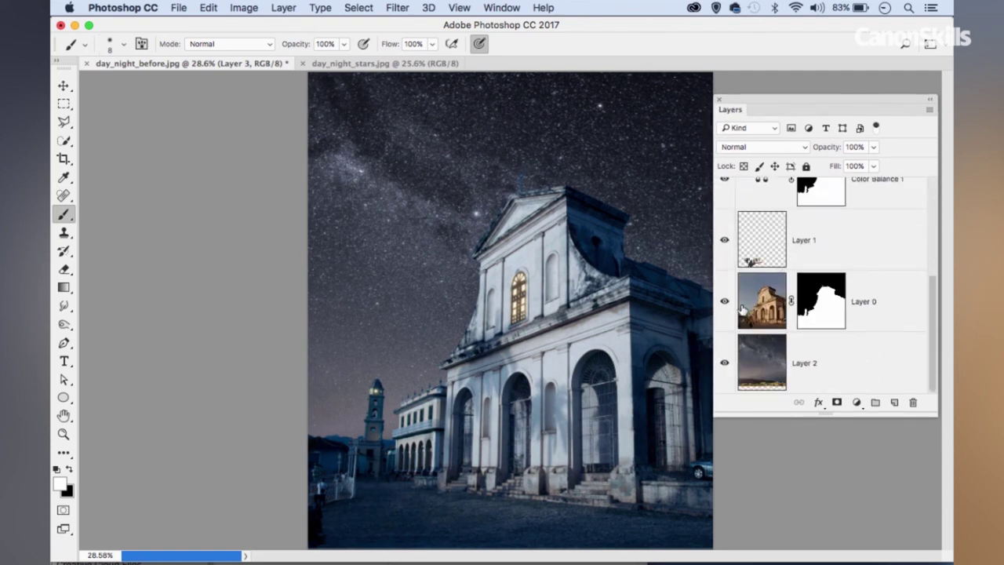
{"action": "left_click", "coordinate": [724, 301], "text": "alt"}
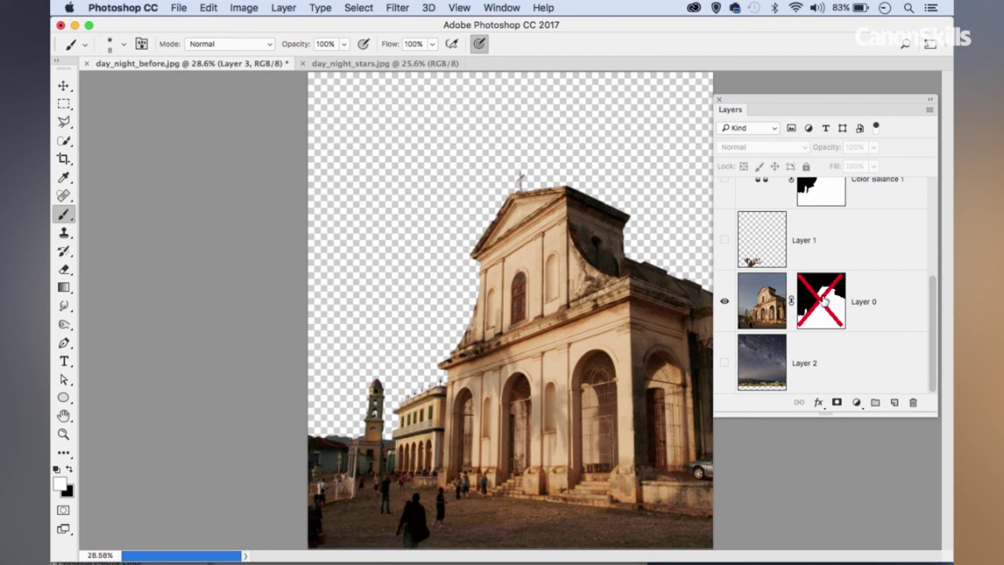
{"action": "left_click", "coordinate": [827, 299], "text": "shift"}
{"action": "scroll", "coordinate": [816, 298], "scroll_direction": "up", "scroll_amount": 5}
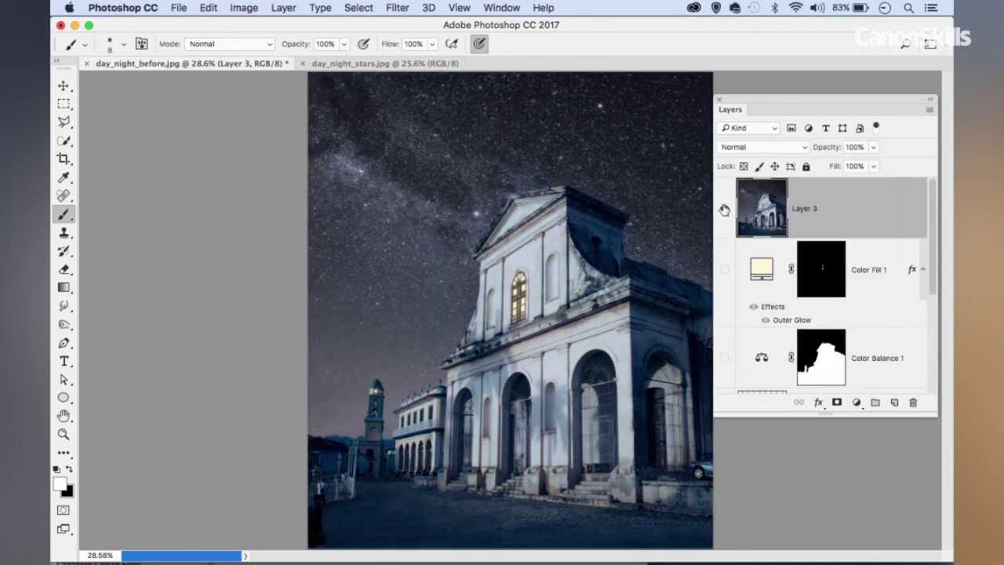